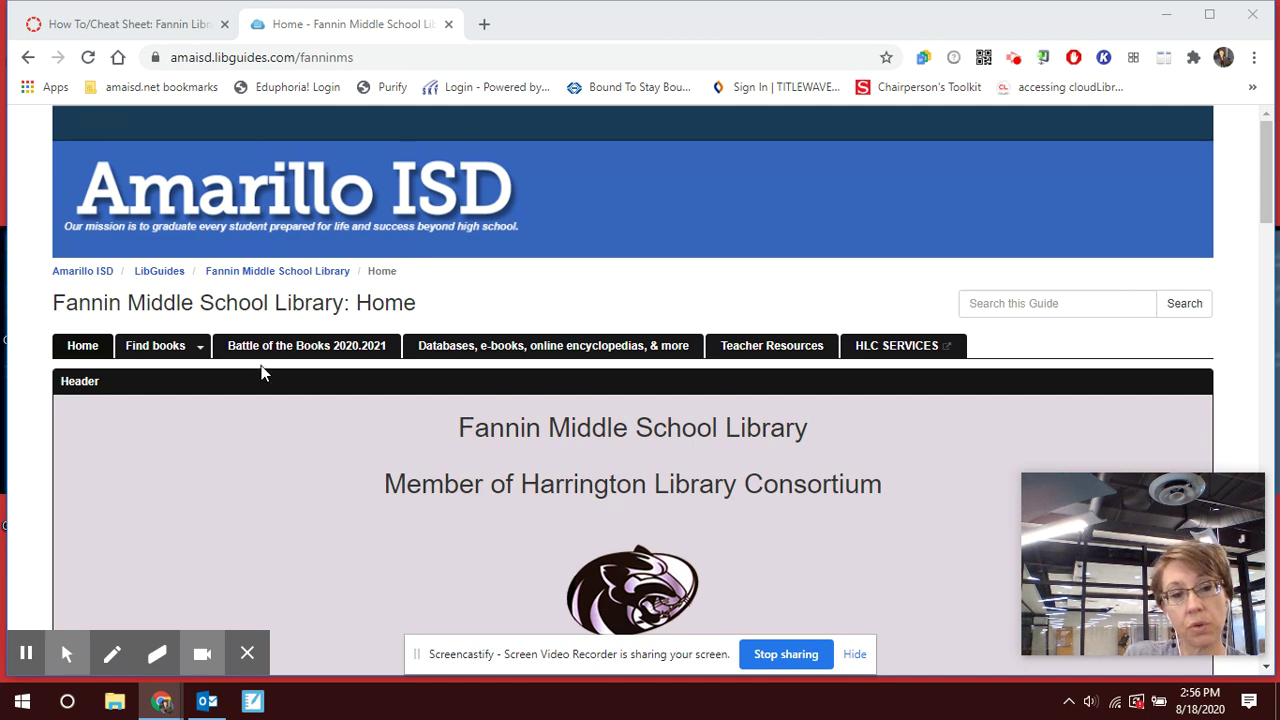
# Switch the Fannin Middle School Library guide to its Find books tab.
pyautogui.click(150, 345)
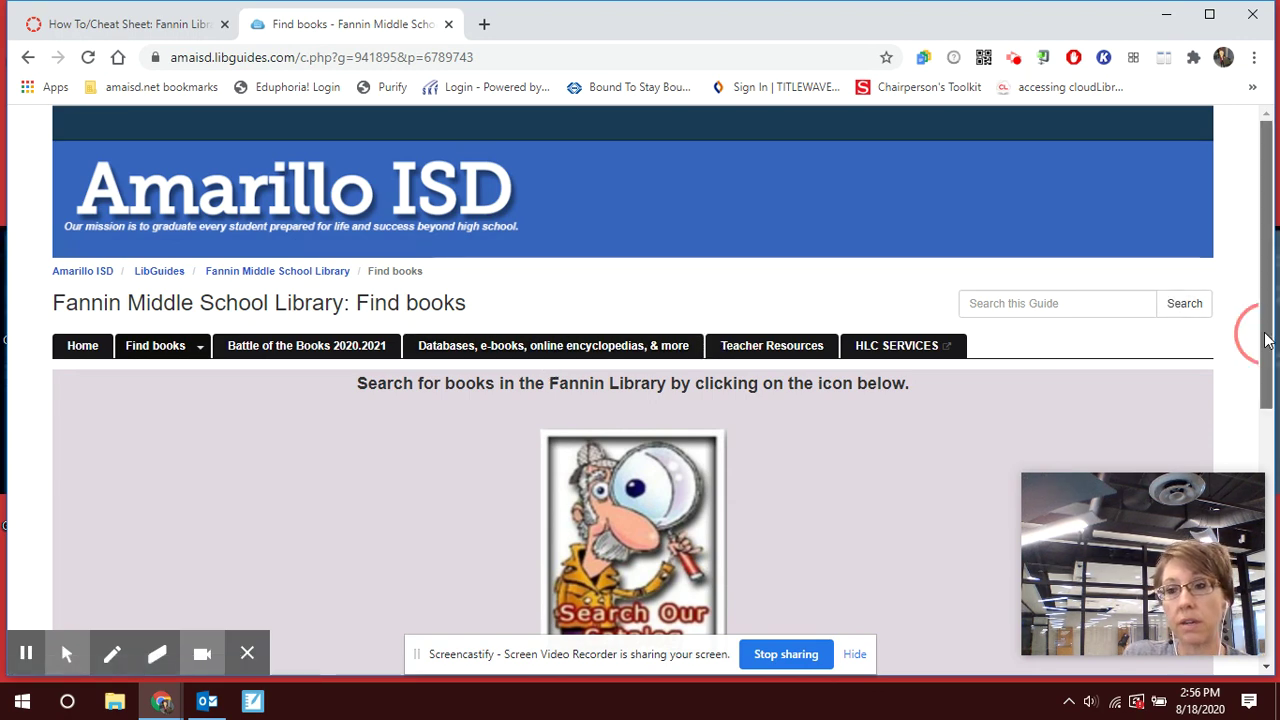
# Scroll to the Request a Book box and follow its forms.gle curbside delivery link.
pyautogui.scroll(-2, 1265, 340)
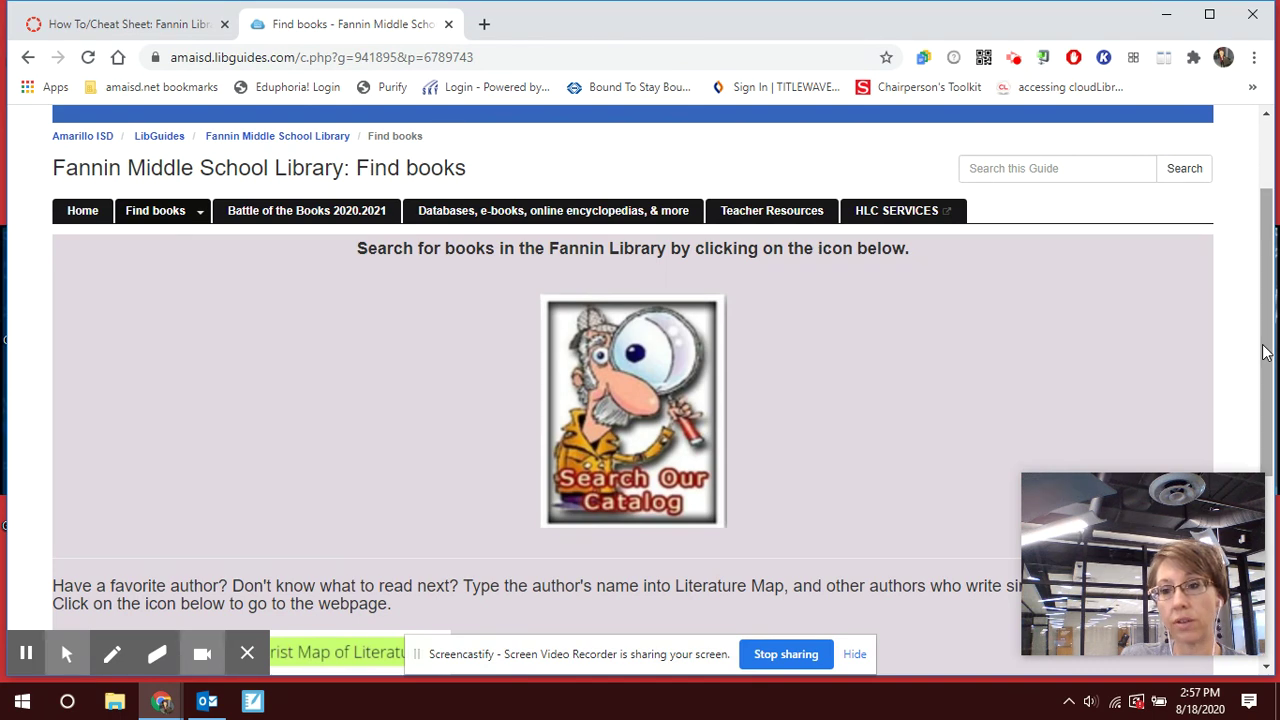
pyautogui.moveTo(1265, 352); pyautogui.dragTo(1268, 540)
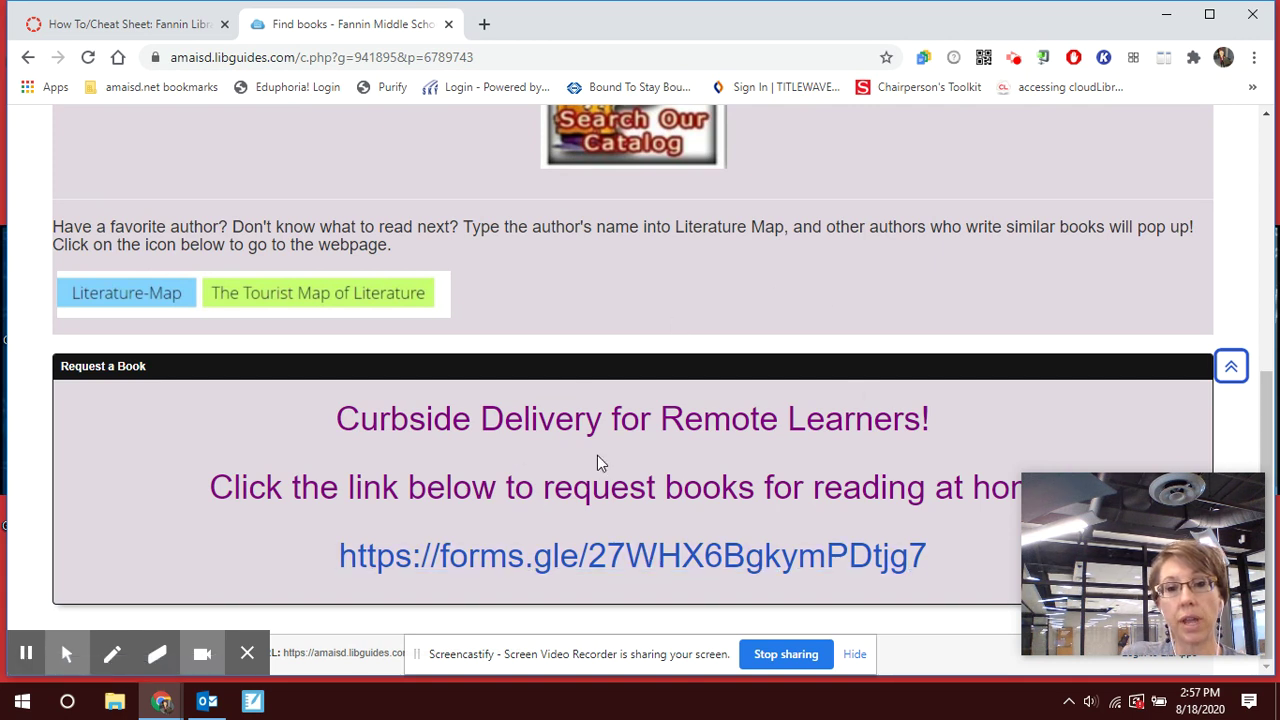
pyautogui.click(679, 565)
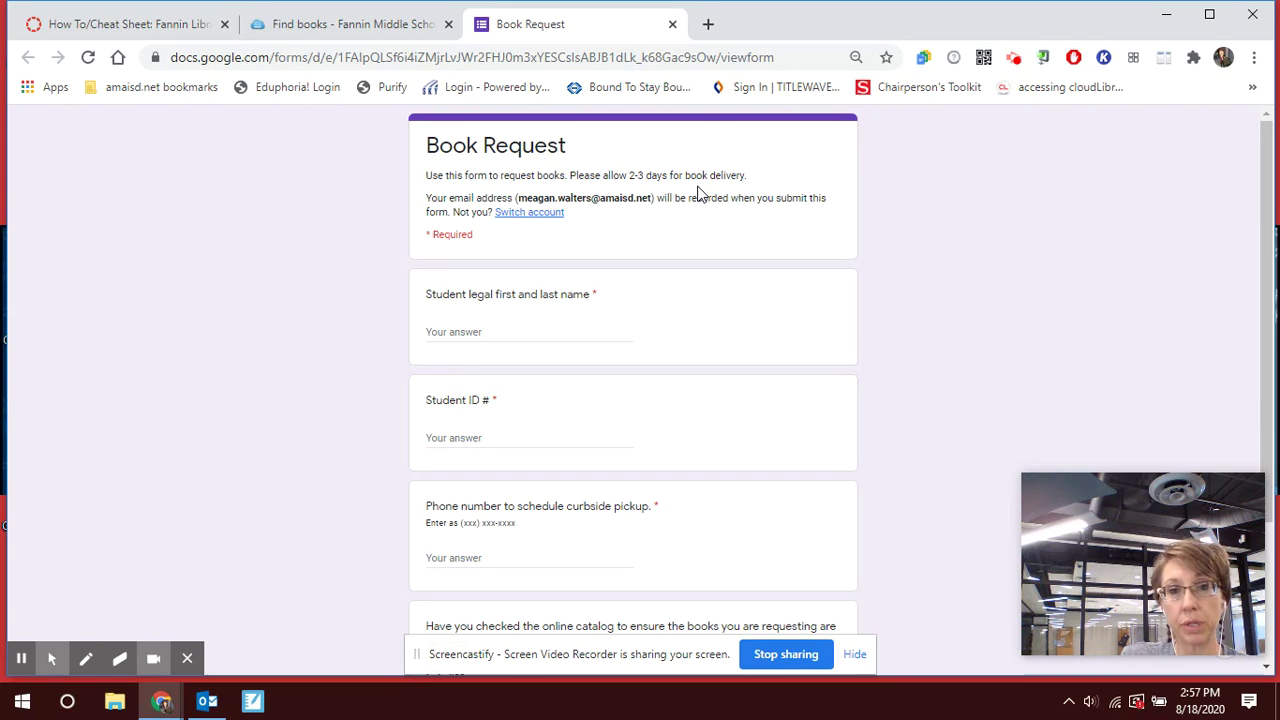
pyautogui.click(499, 336)
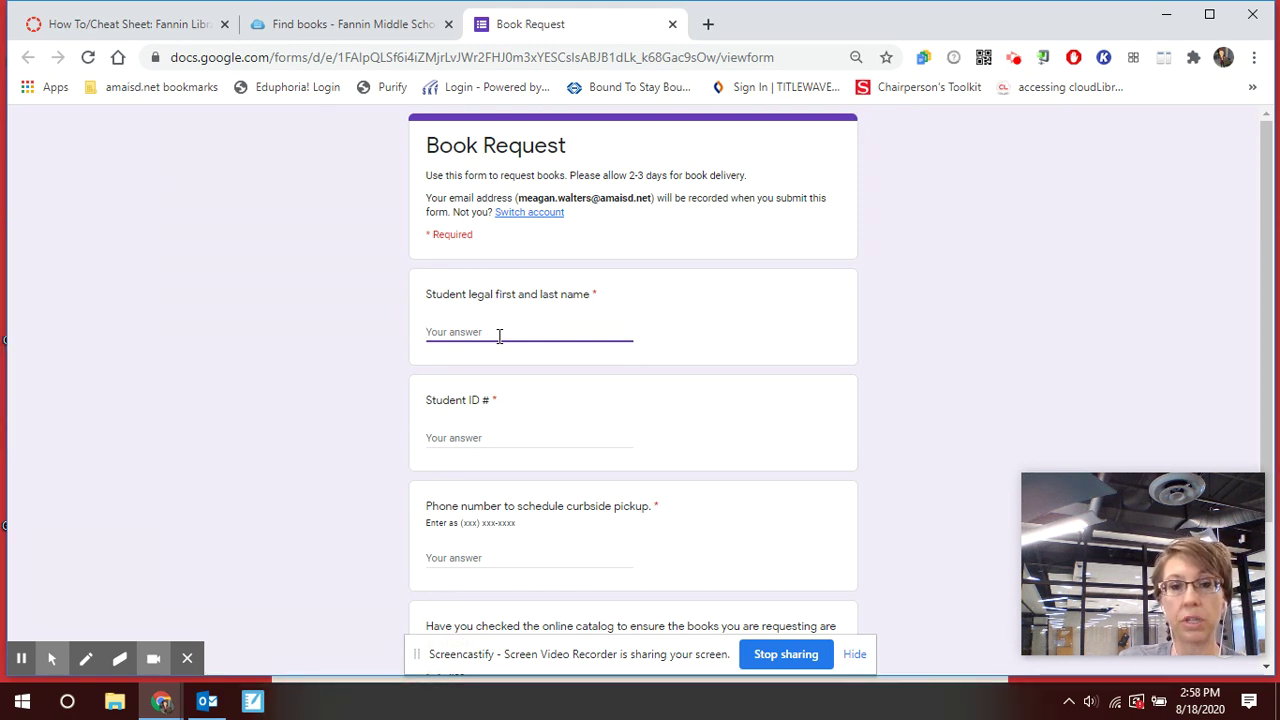
# Leave the student name and Student ID answers empty to trigger their required-question warnings.
pyautogui.click(466, 438)
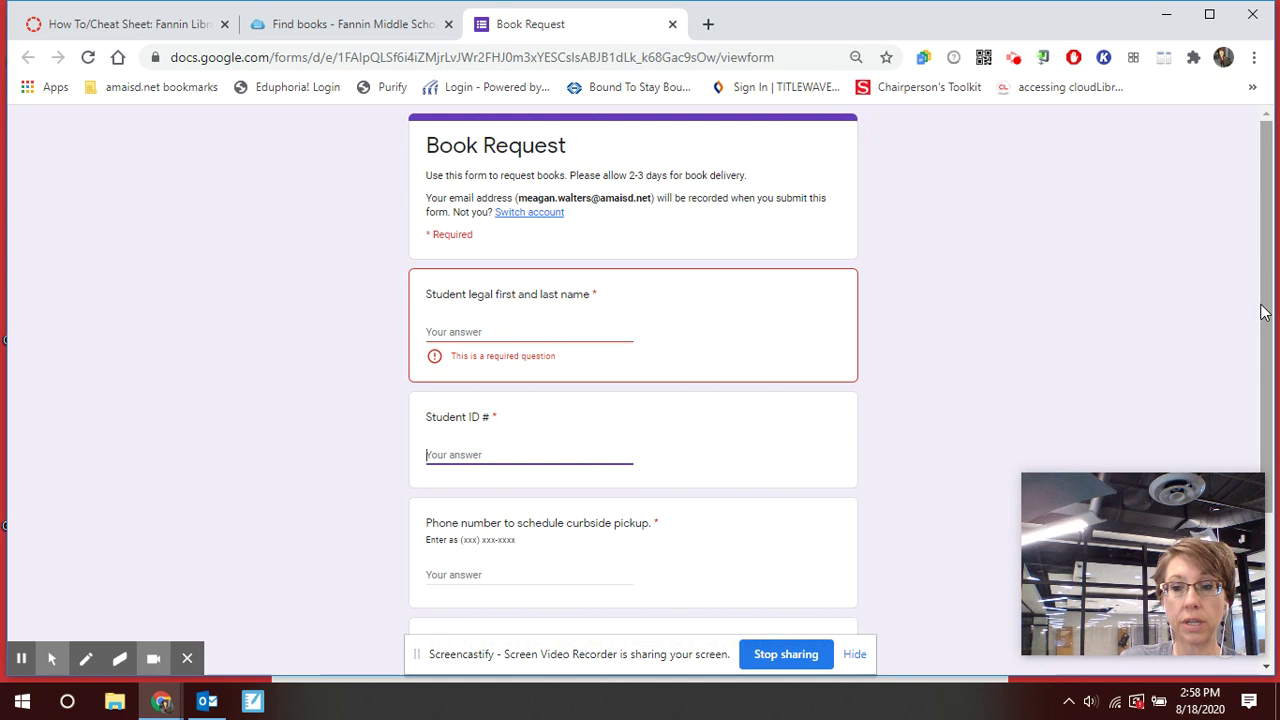
pyautogui.moveTo(1262, 312); pyautogui.dragTo(1274, 432)
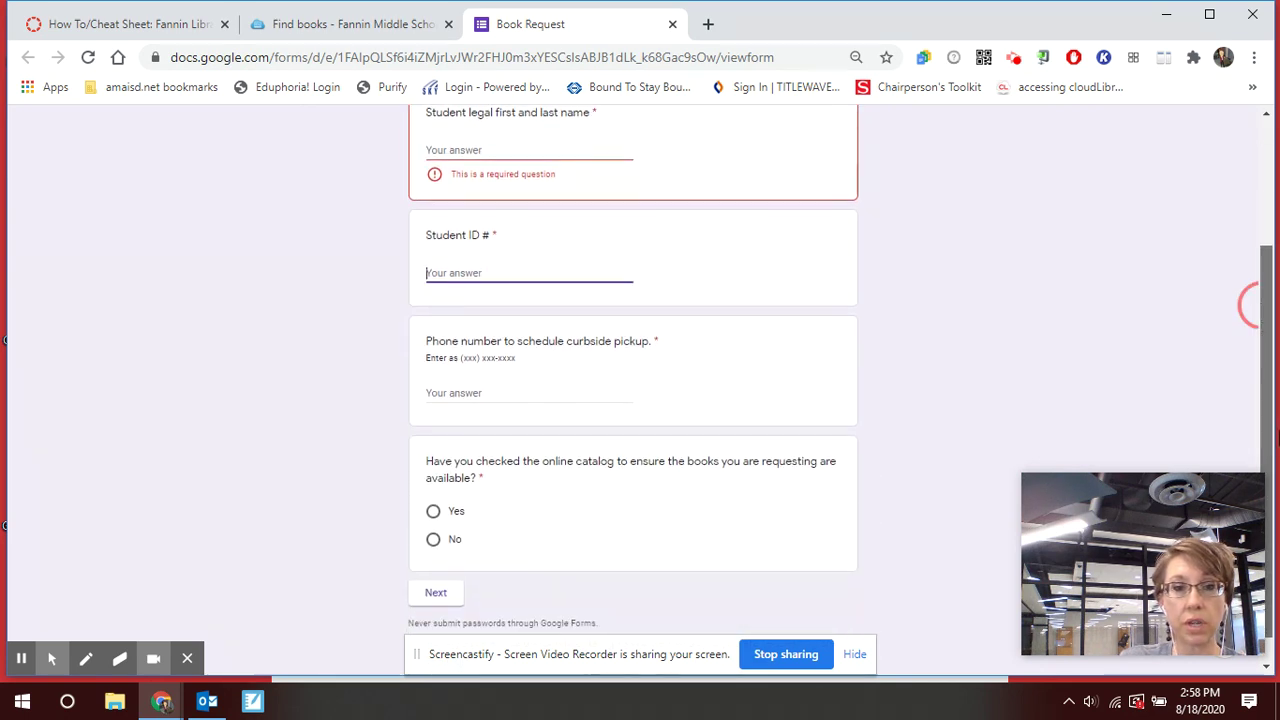
pyautogui.moveTo(1274, 432); pyautogui.dragTo(1270, 398)
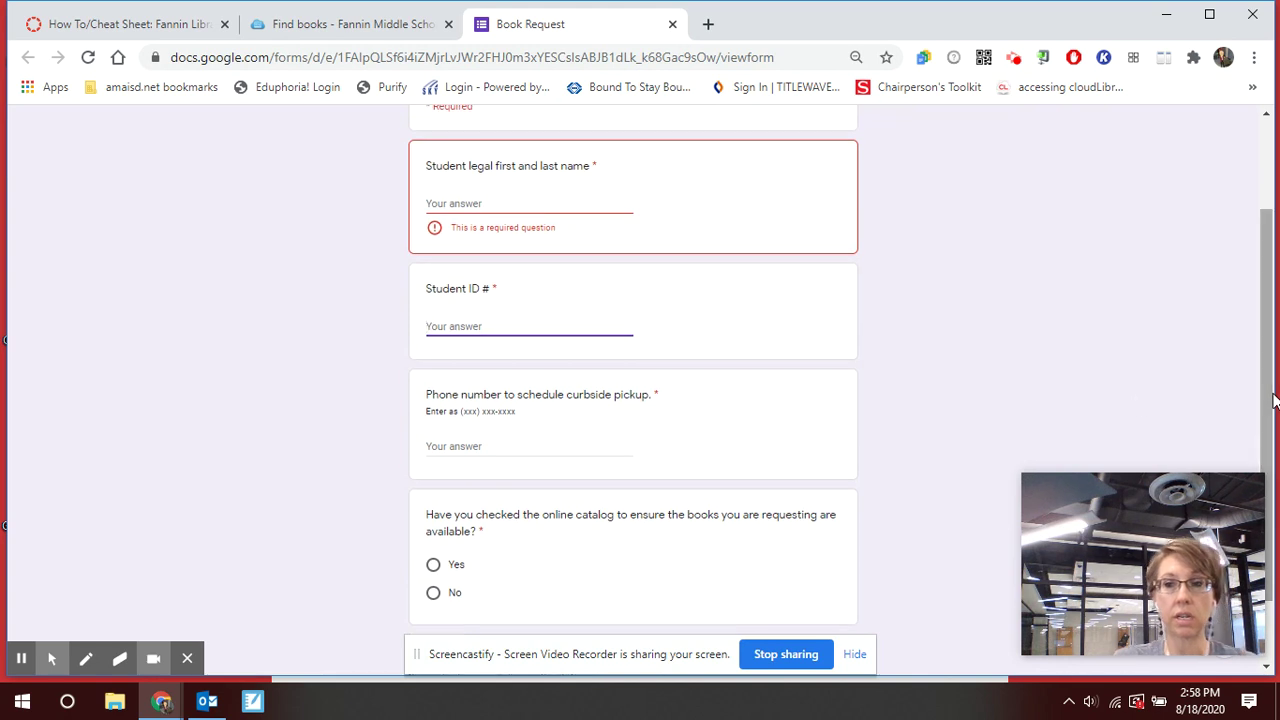
pyautogui.click(479, 213)
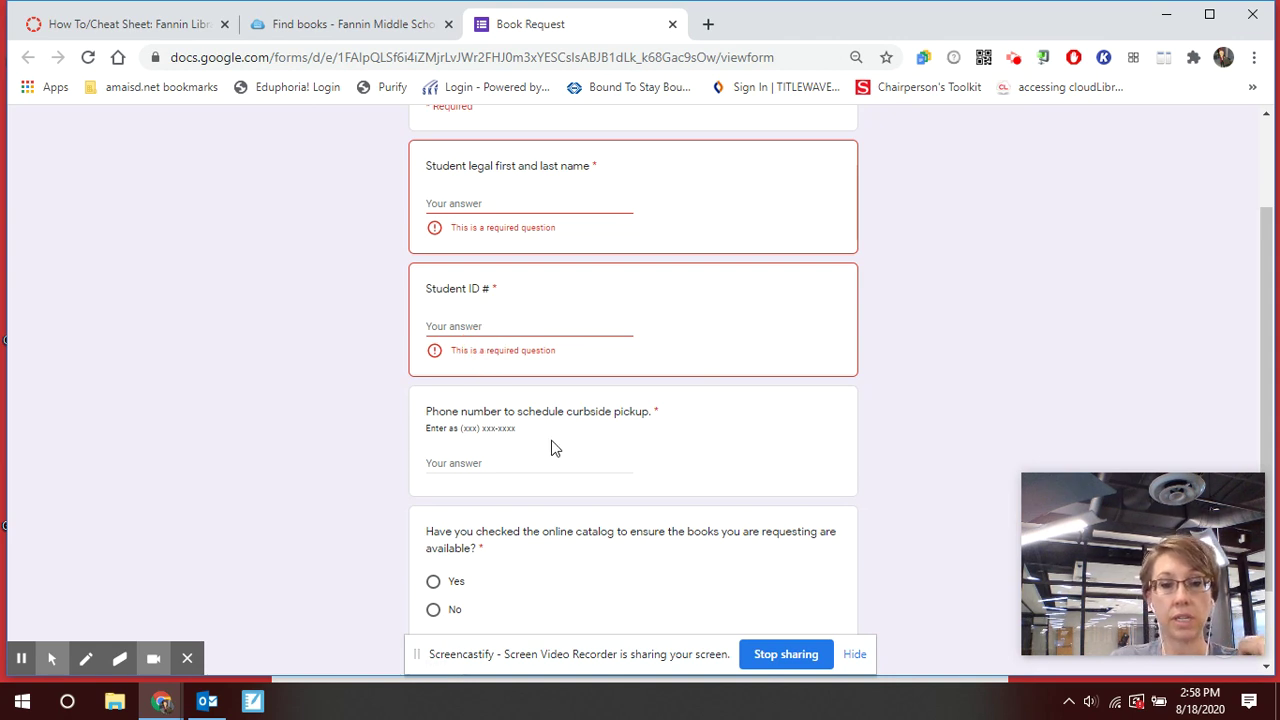
pyautogui.click(1263, 391)
pyautogui.scroll(-1, 1263, 391)
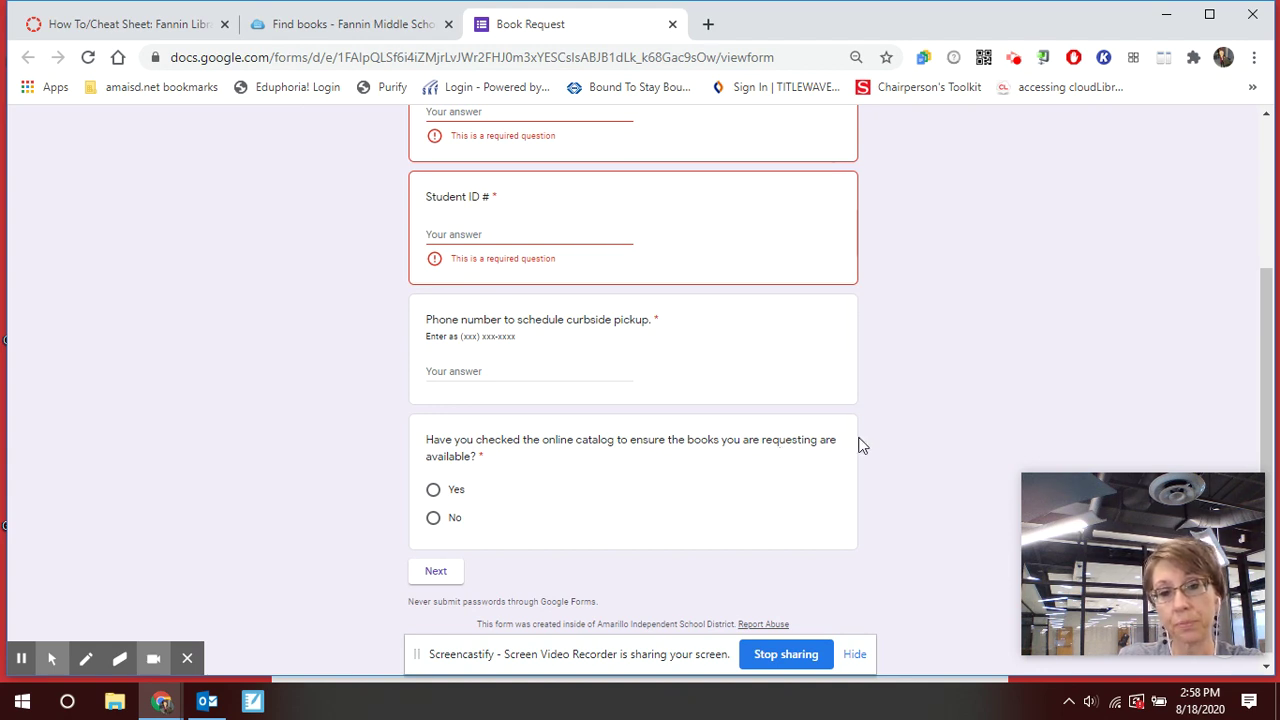
# Enter the student's full name and their student ID number.
pyautogui.moveTo(1268, 380); pyautogui.dragTo(1266, 238)
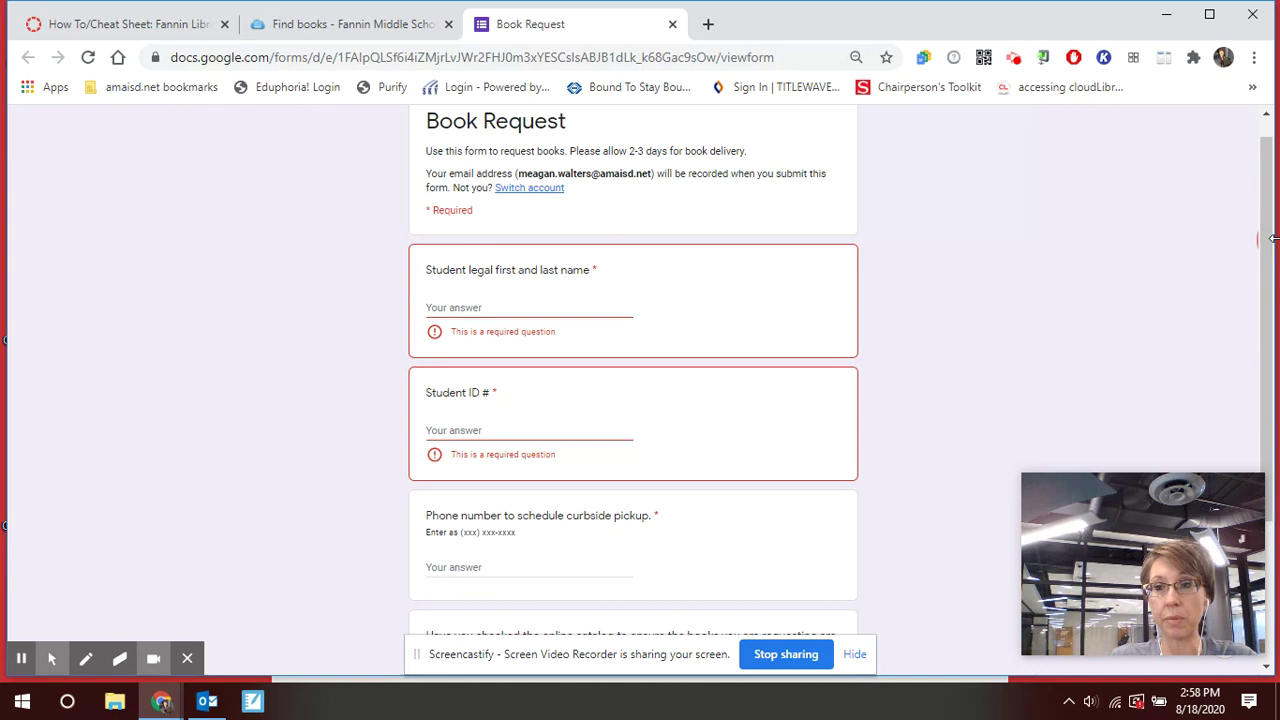
pyautogui.click(497, 309)
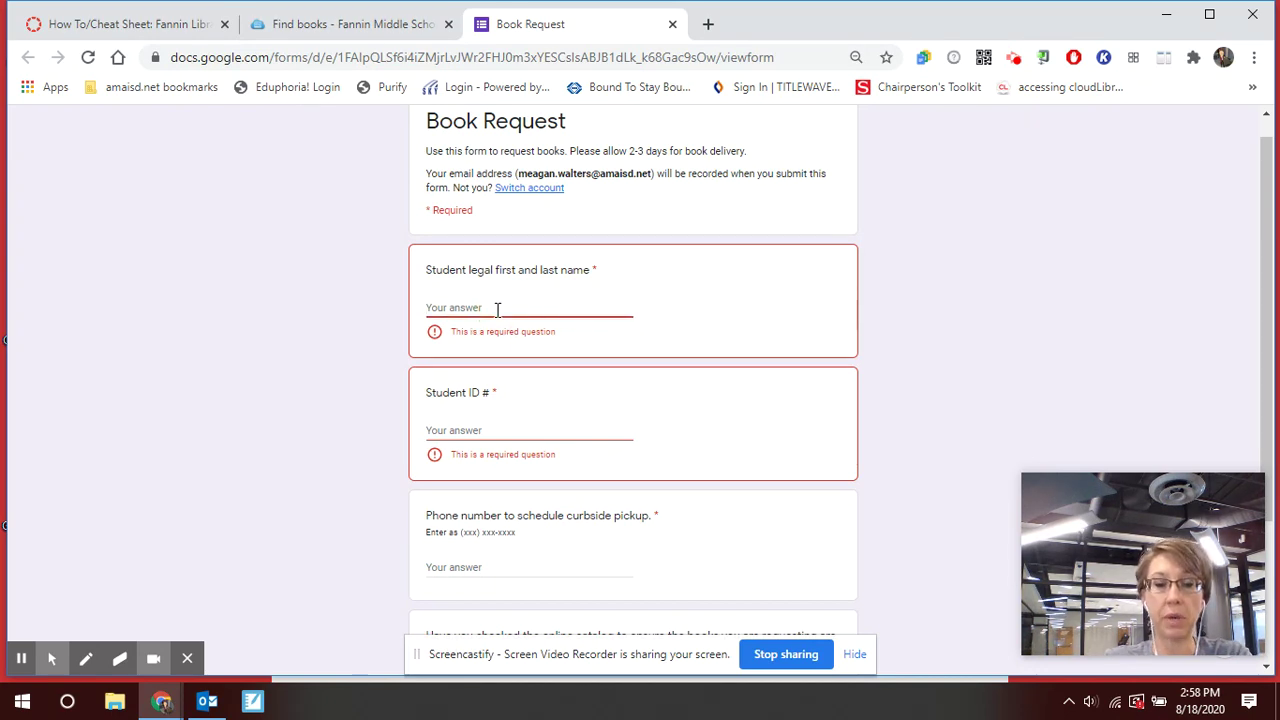
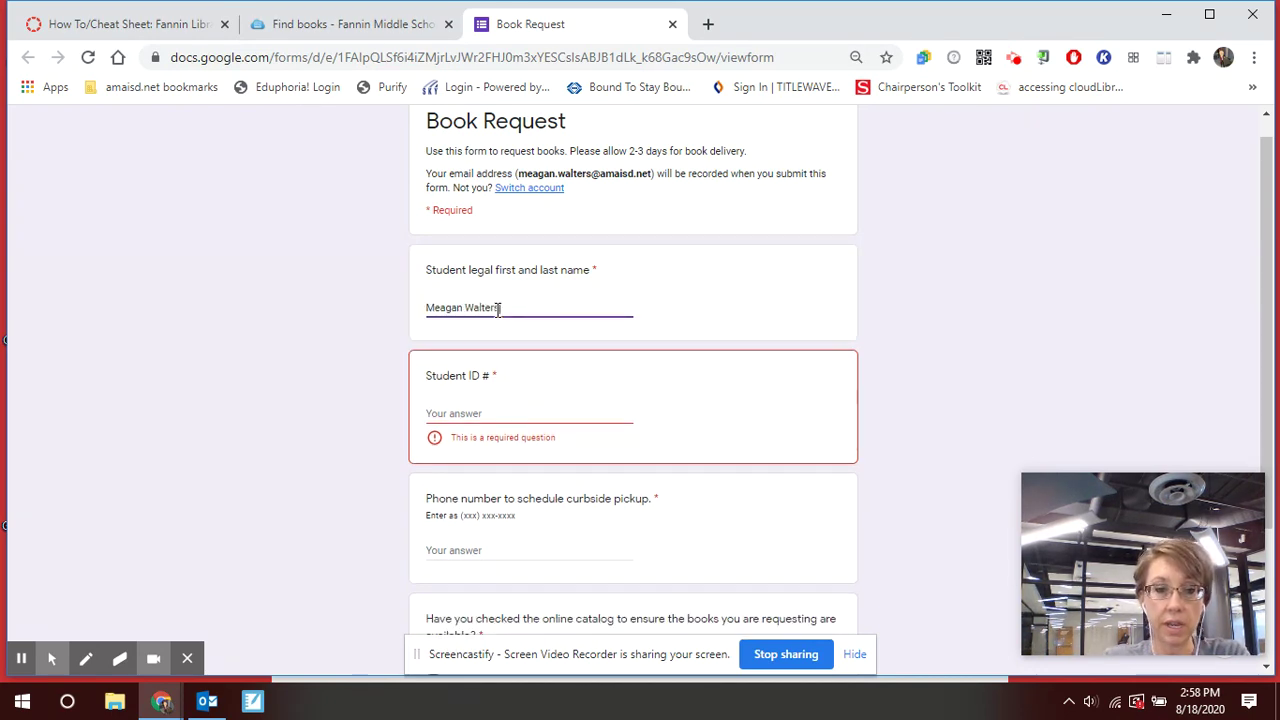
pyautogui.press('Tab')
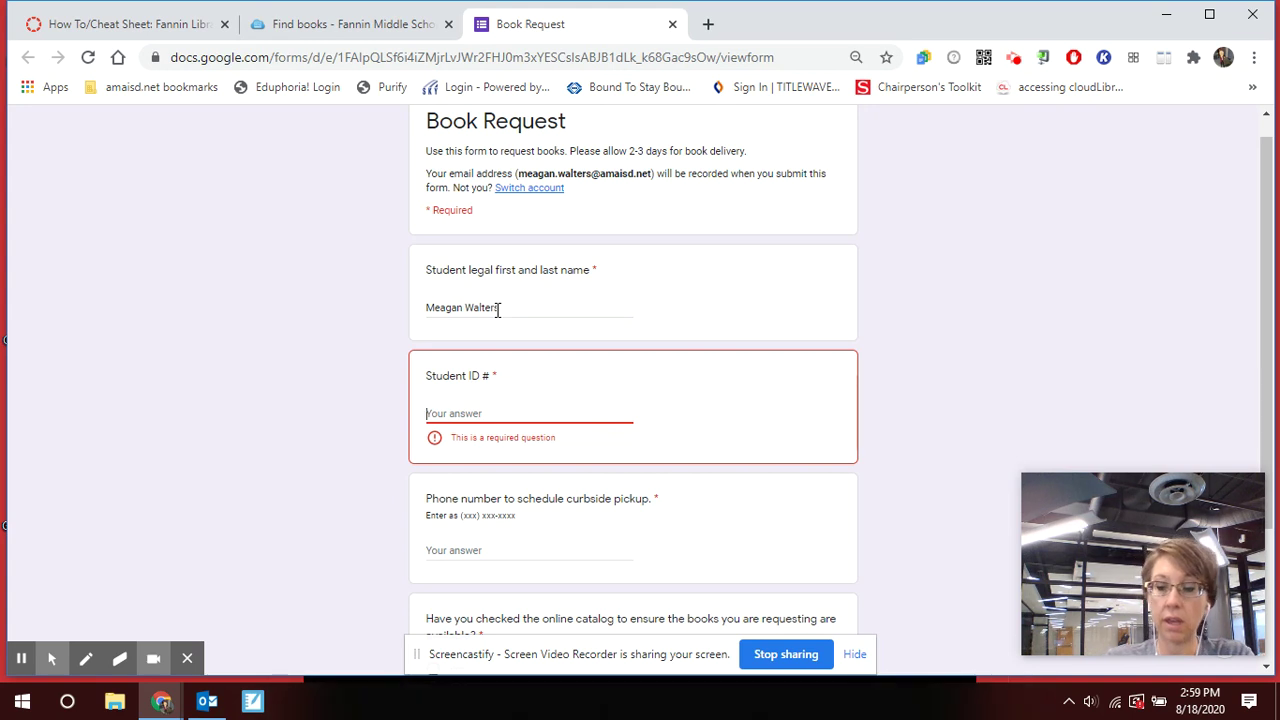
pyautogui.write('123456')
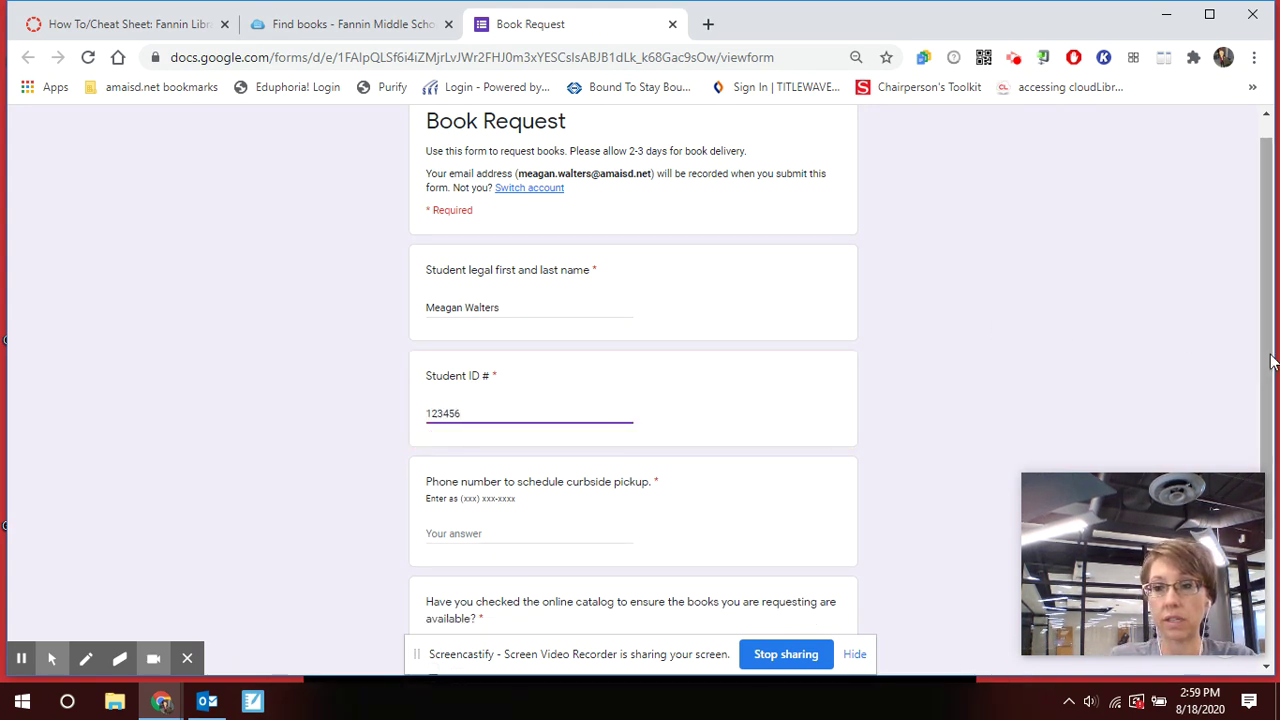
# Enter the pickup phone number, fixing a typo, and answer Yes to the catalog check.
pyautogui.moveTo(1270, 362); pyautogui.dragTo(1268, 455)
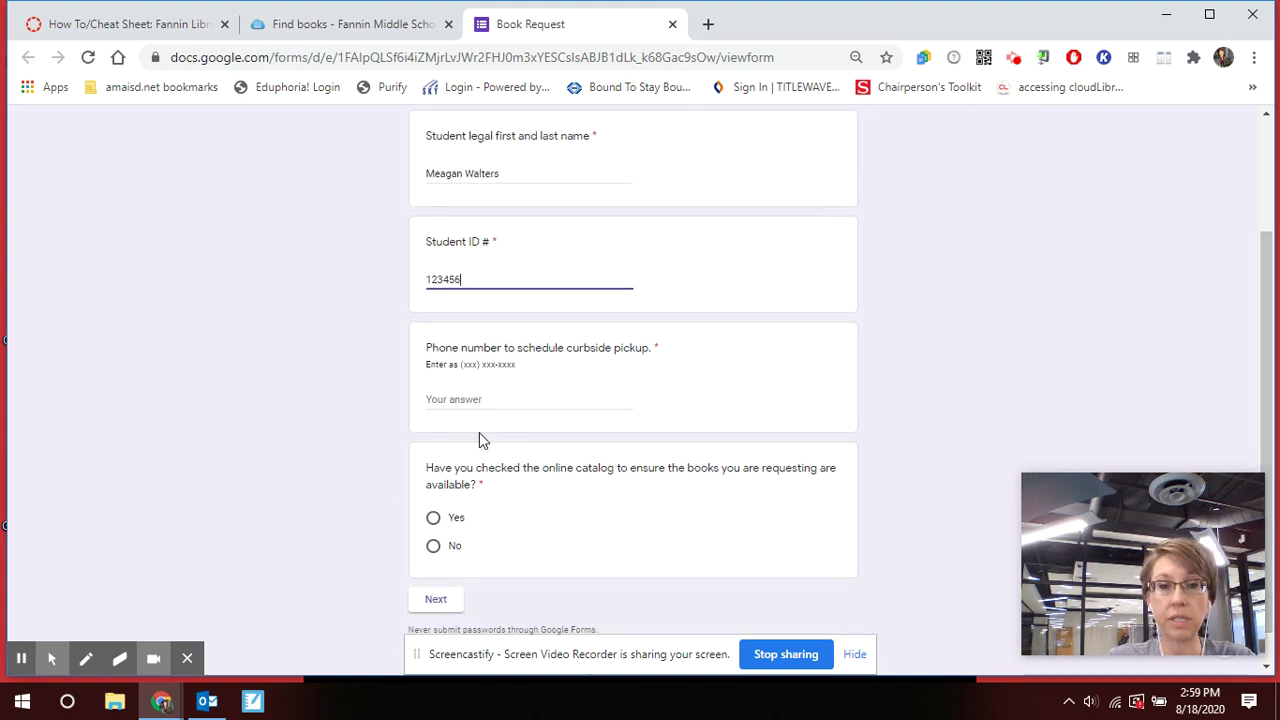
pyautogui.click(506, 402)
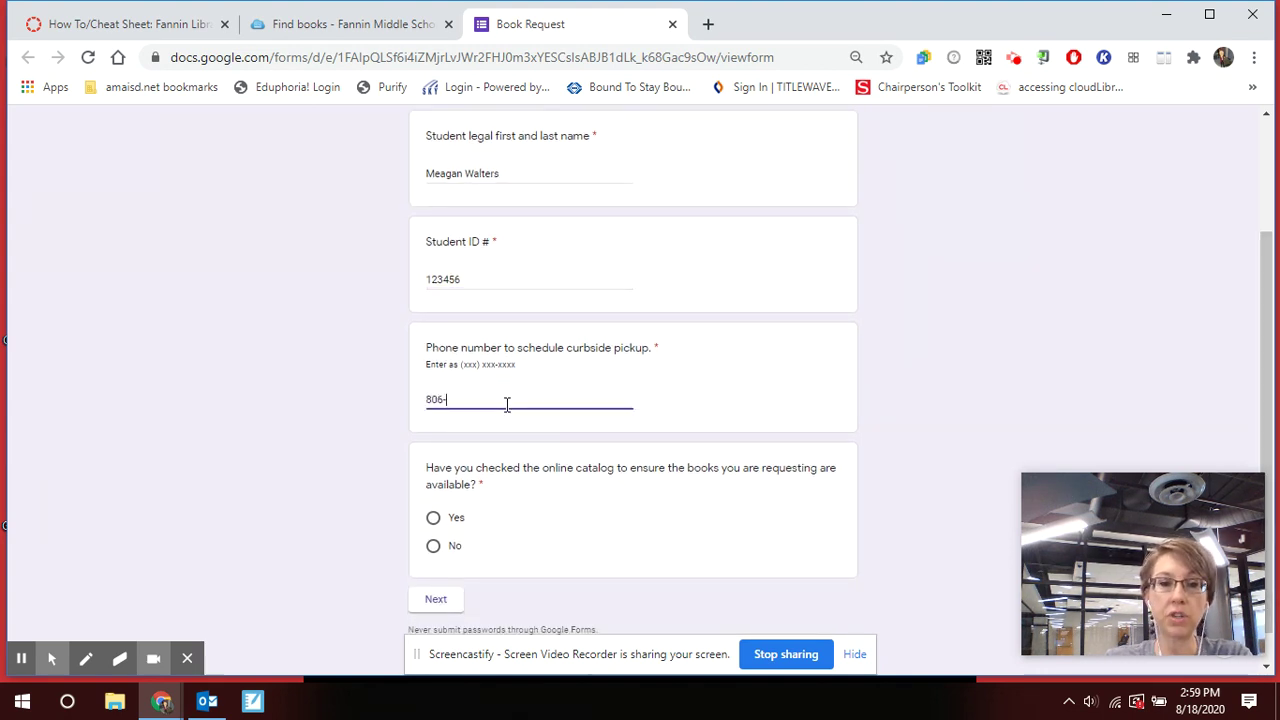
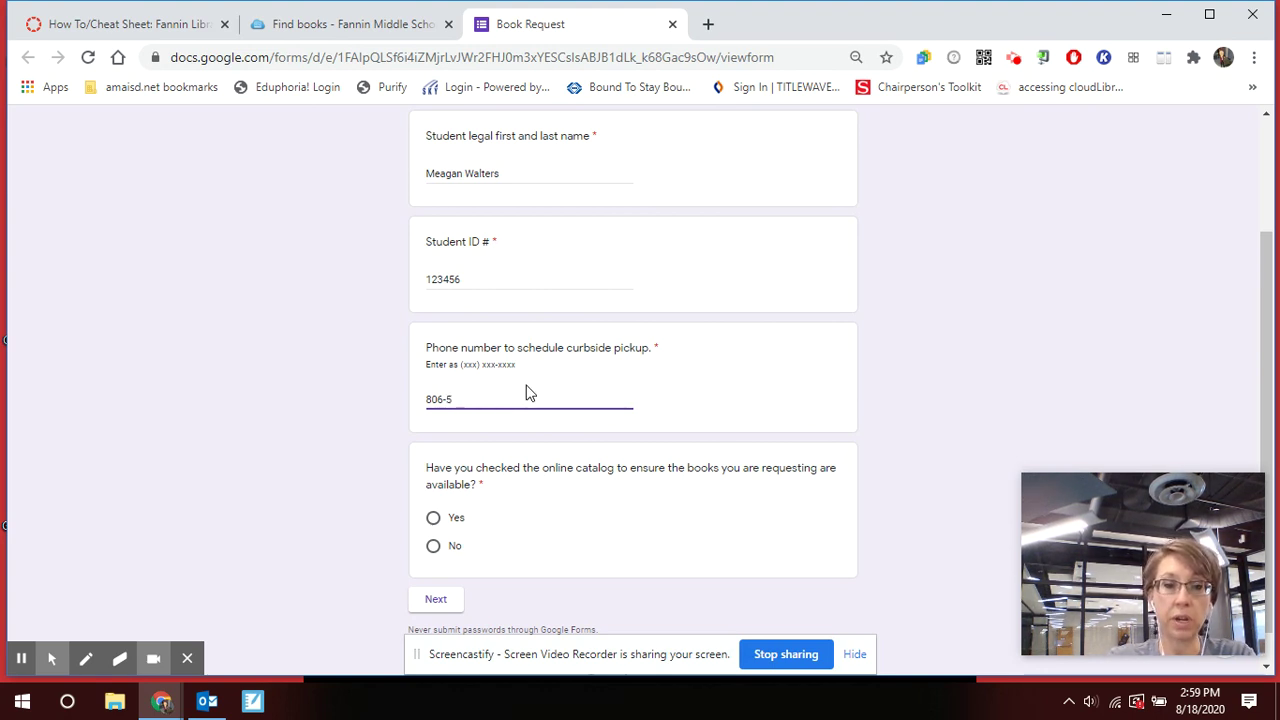
pyautogui.write('326-3514')
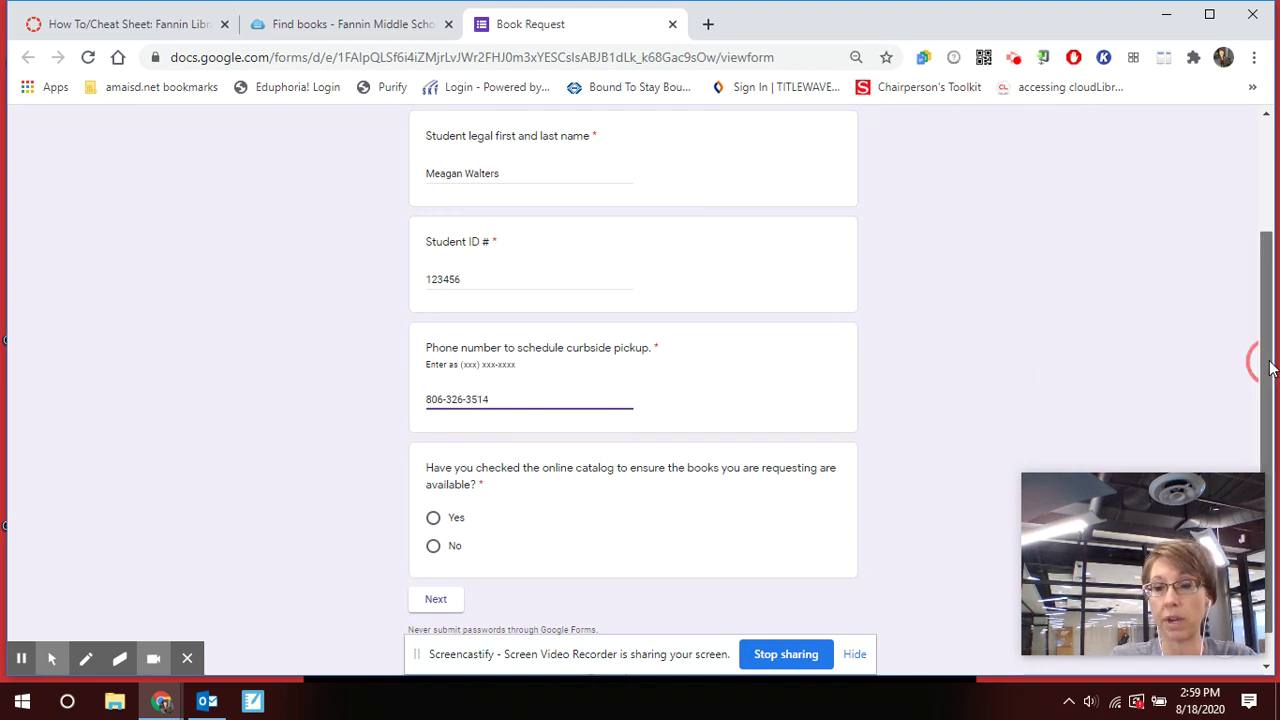
pyautogui.moveTo(1270, 368); pyautogui.dragTo(1270, 396)
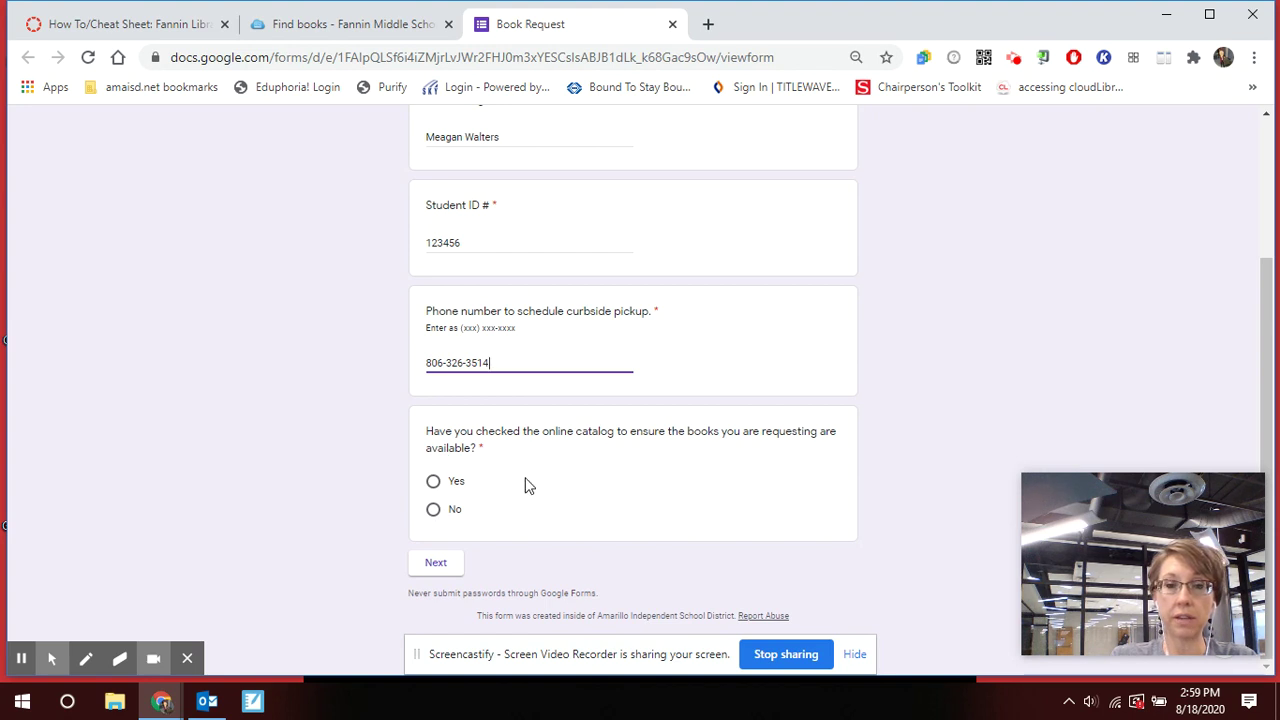
pyautogui.click(433, 484)
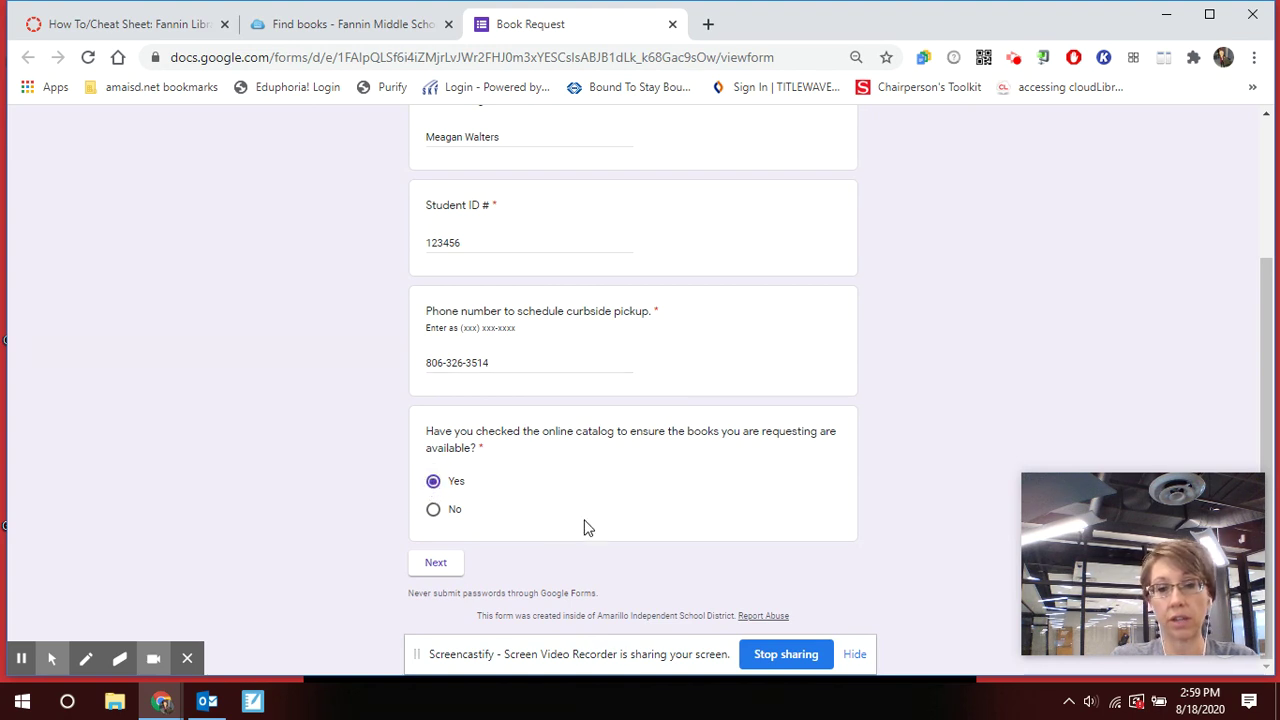
pyautogui.click(449, 564)
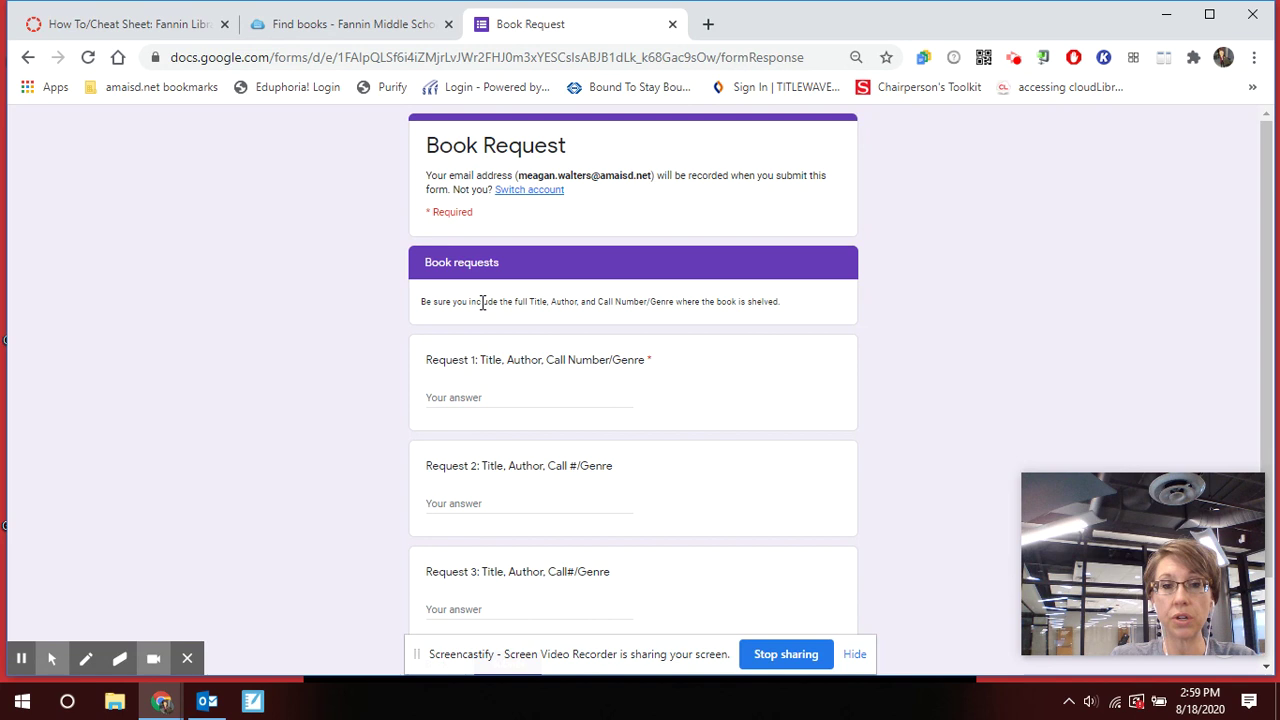
pyautogui.moveTo(481, 304); pyautogui.dragTo(670, 308)
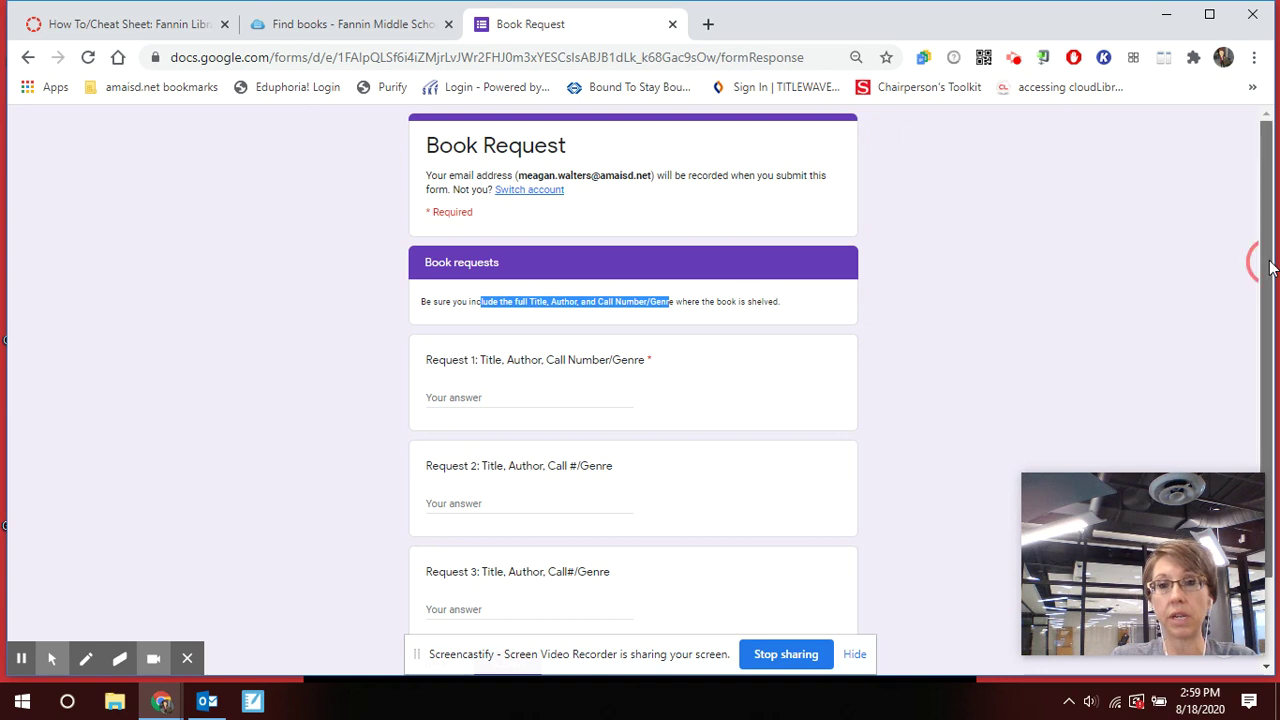
pyautogui.moveTo(1268, 265); pyautogui.dragTo(1270, 305)
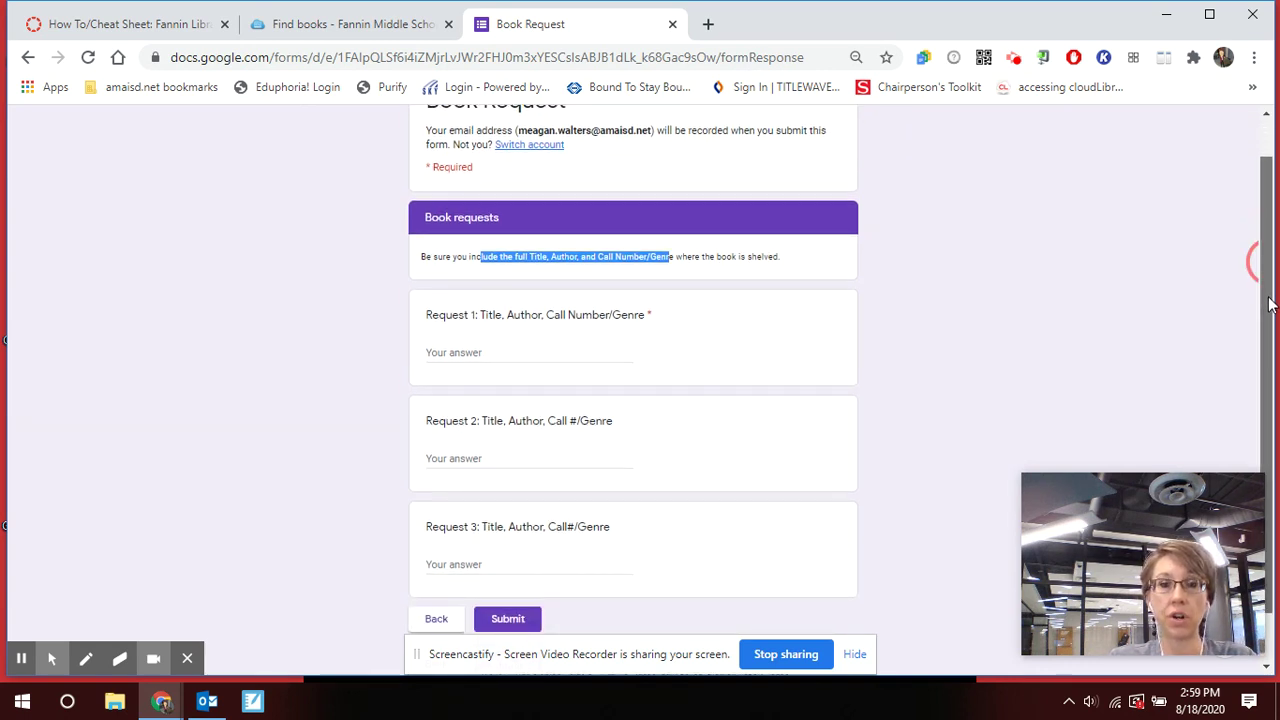
pyautogui.moveTo(1270, 305); pyautogui.dragTo(1272, 373)
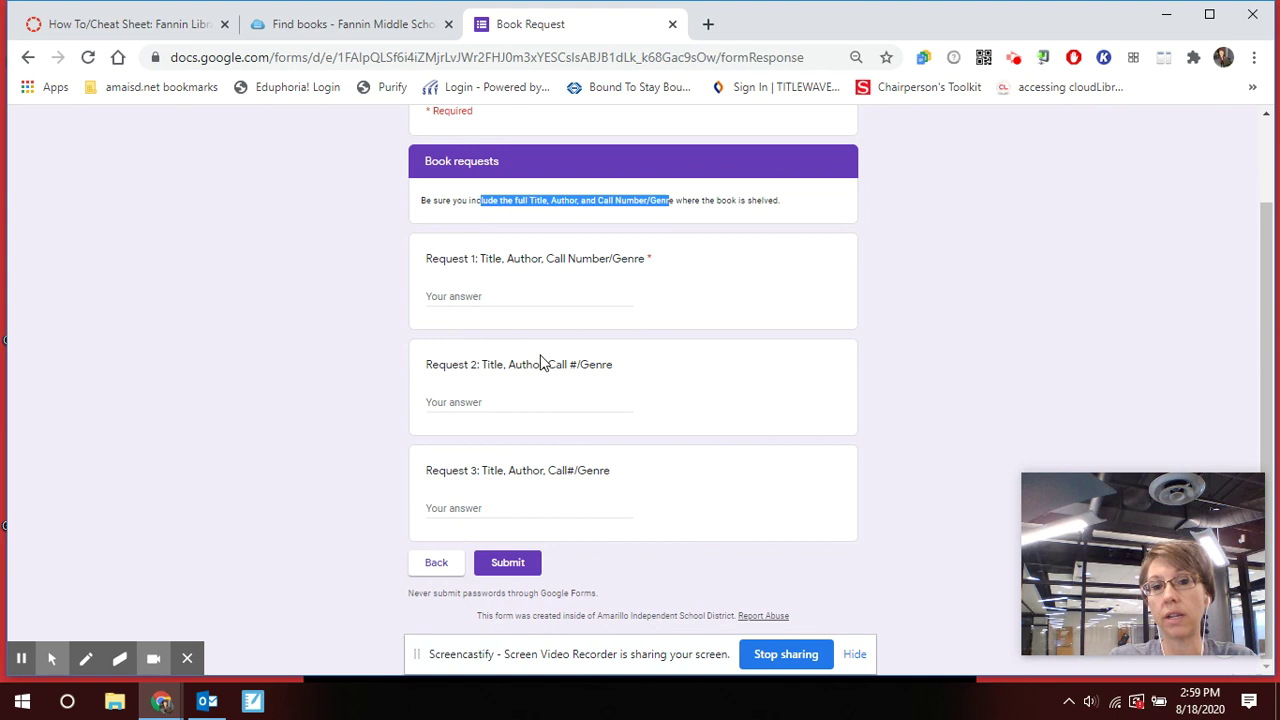
pyautogui.click(659, 265)
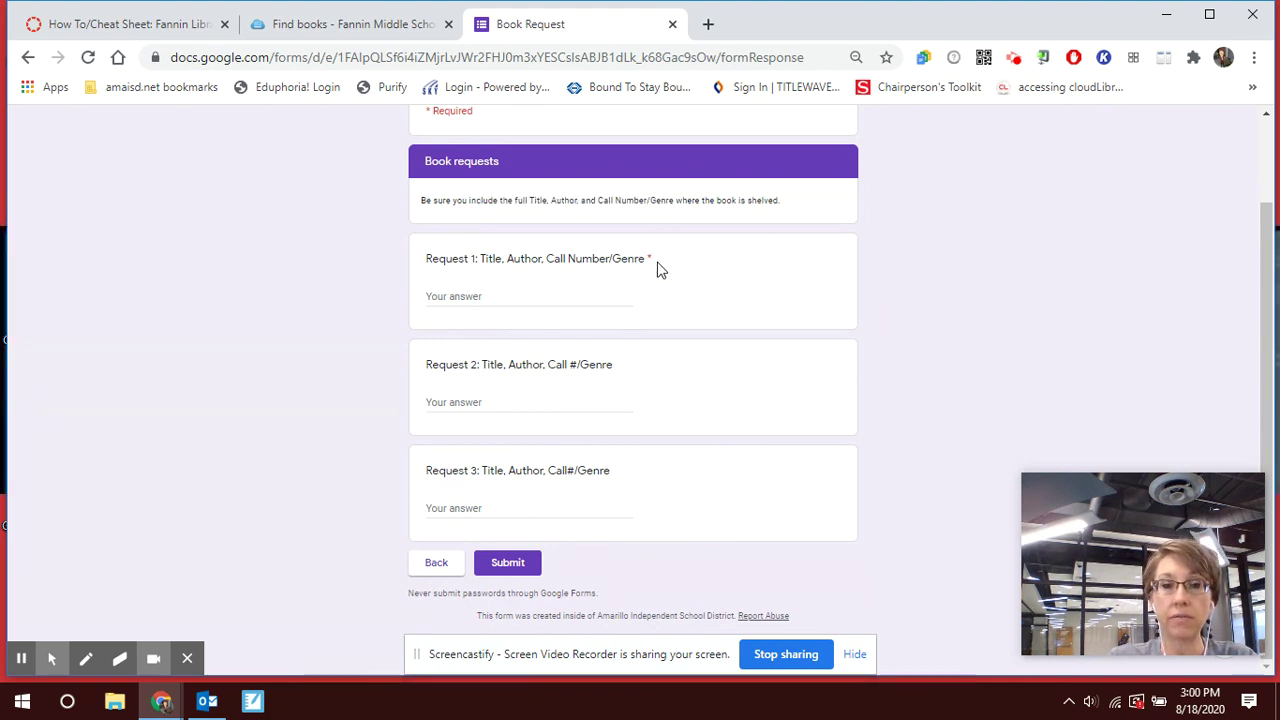
pyautogui.moveTo(654, 256); pyautogui.dragTo(417, 256)
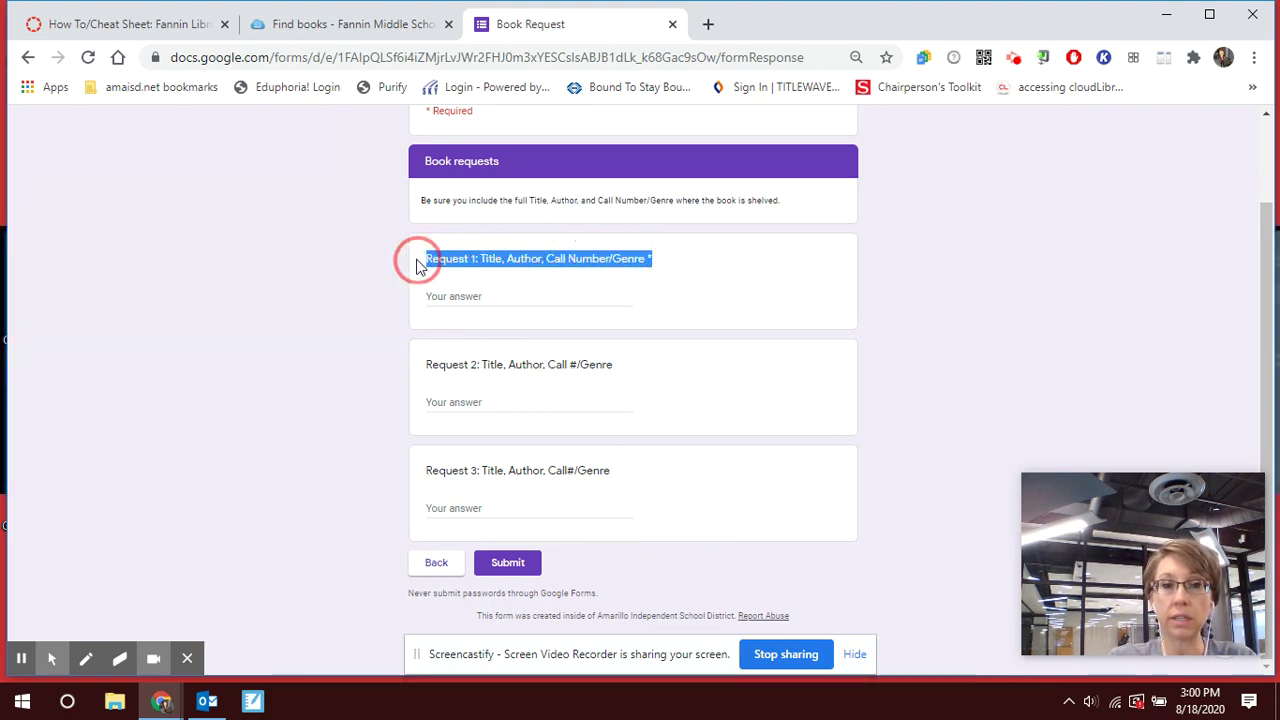
pyautogui.click(555, 373)
pyautogui.click(559, 481)
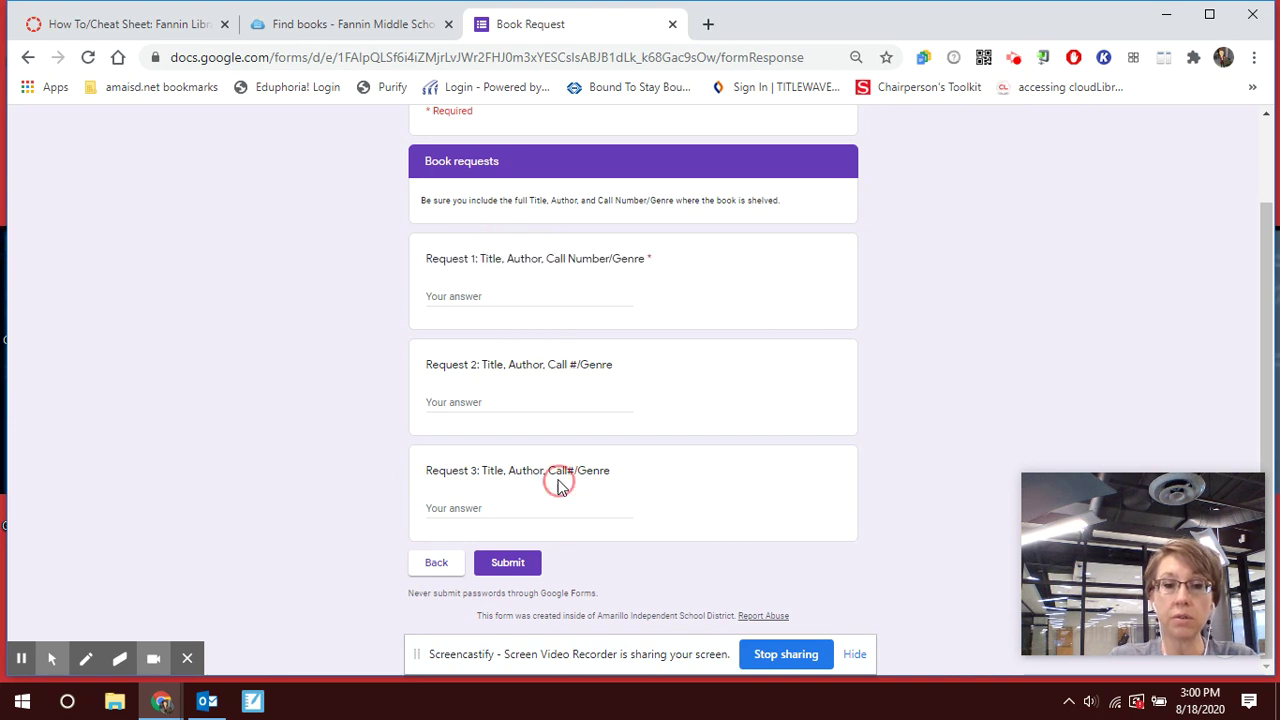
pyautogui.click(559, 271)
pyautogui.click(556, 364)
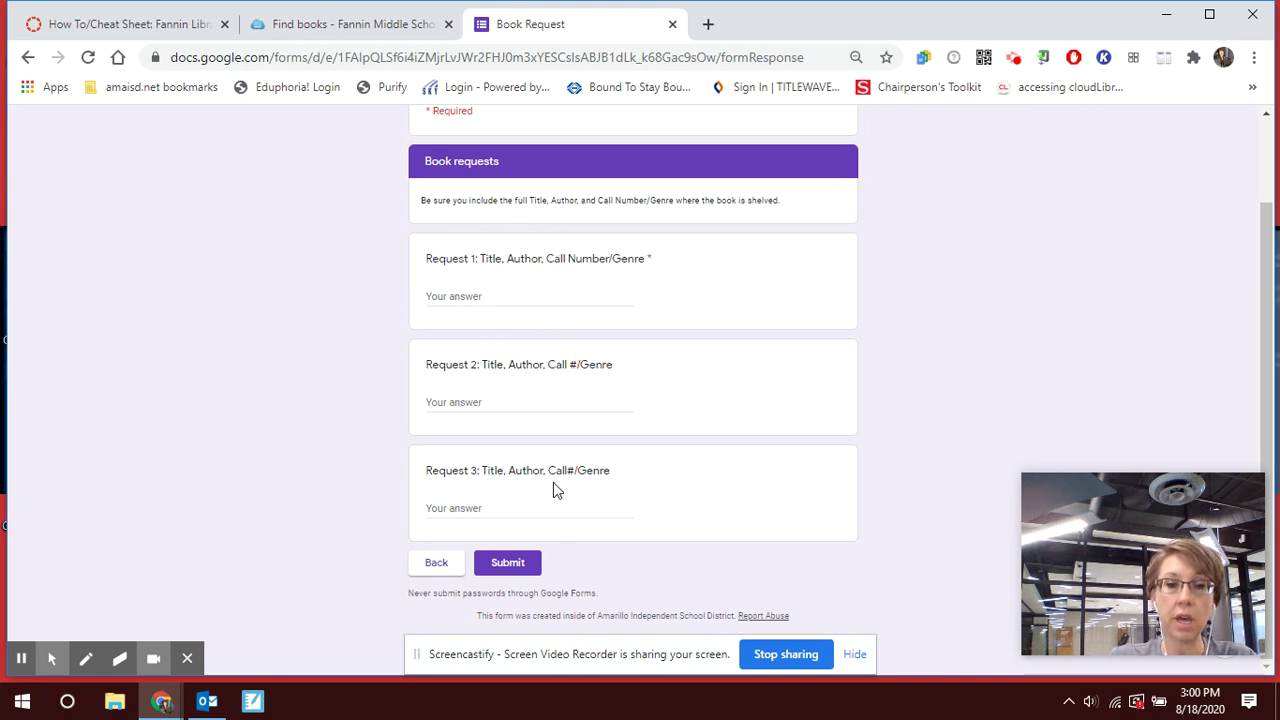
pyautogui.click(556, 486)
pyautogui.click(591, 255)
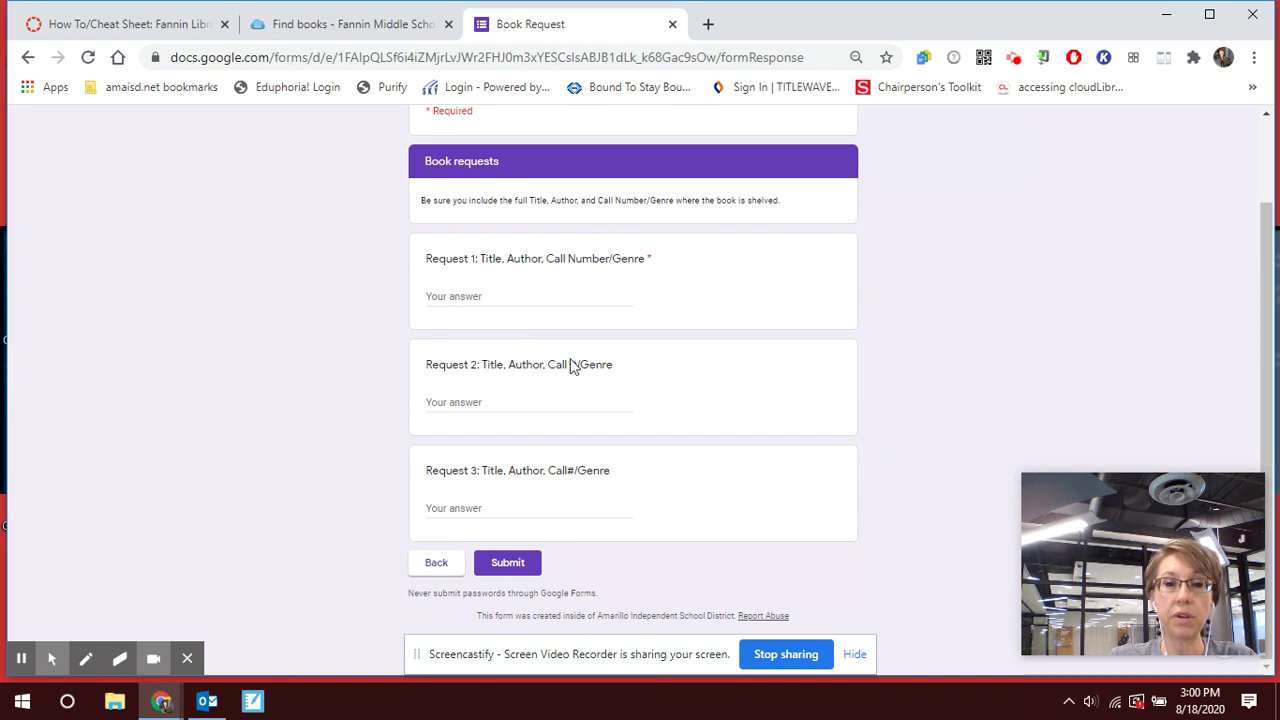
pyautogui.click(580, 366)
pyautogui.click(583, 464)
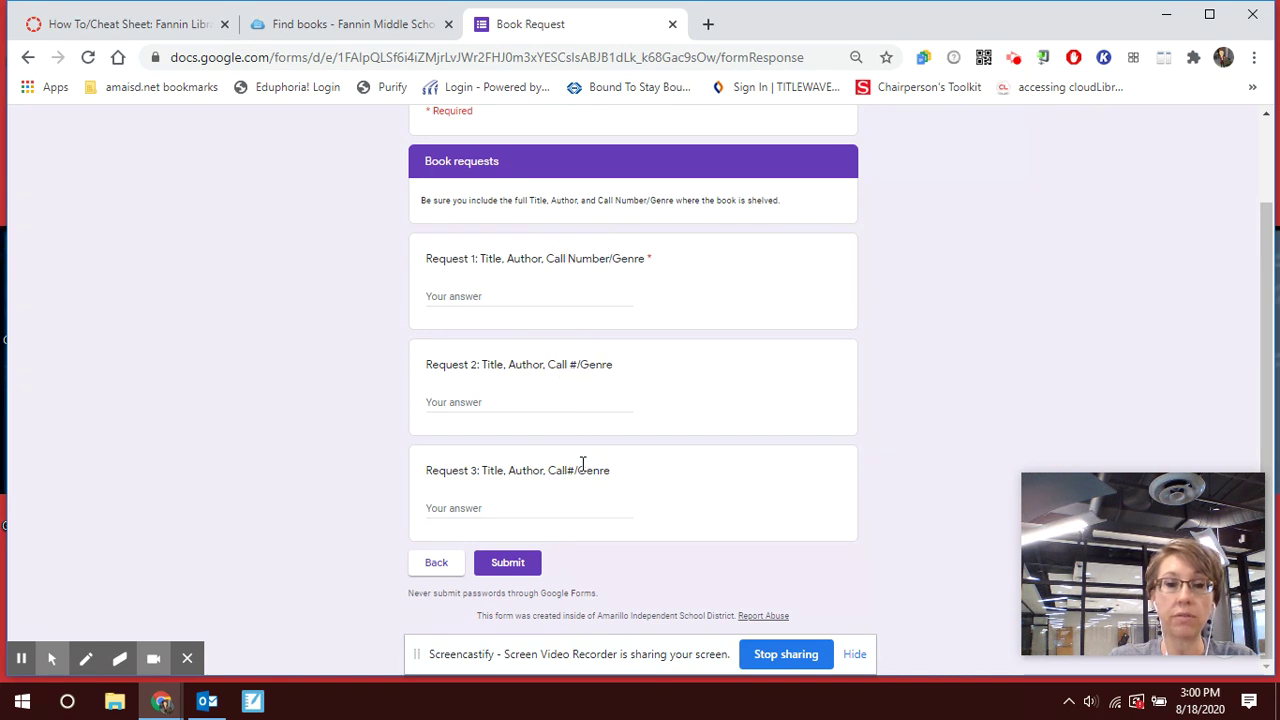
pyautogui.click(604, 352)
pyautogui.click(597, 262)
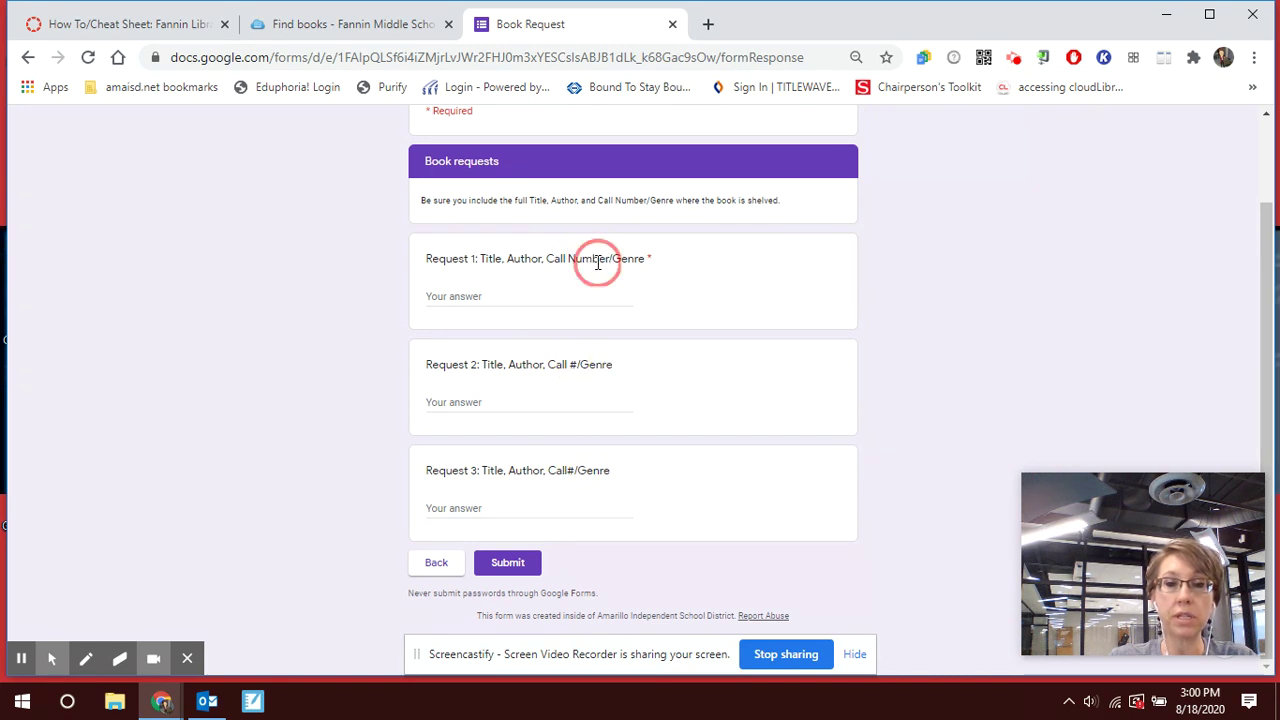
pyautogui.click(585, 365)
pyautogui.click(628, 255)
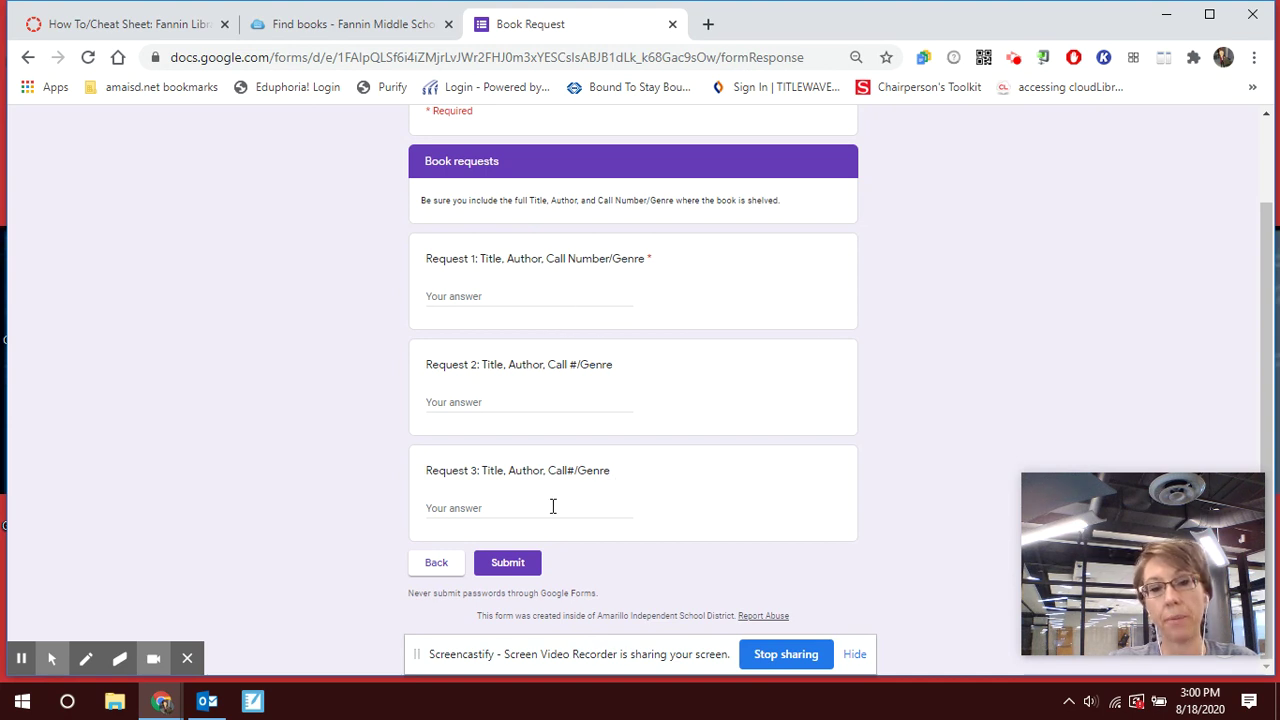
# Enter 'The Screaming Staircase, Jonathan Stroud, Horror' as Request 1 and submit the form.
pyautogui.click(559, 291)
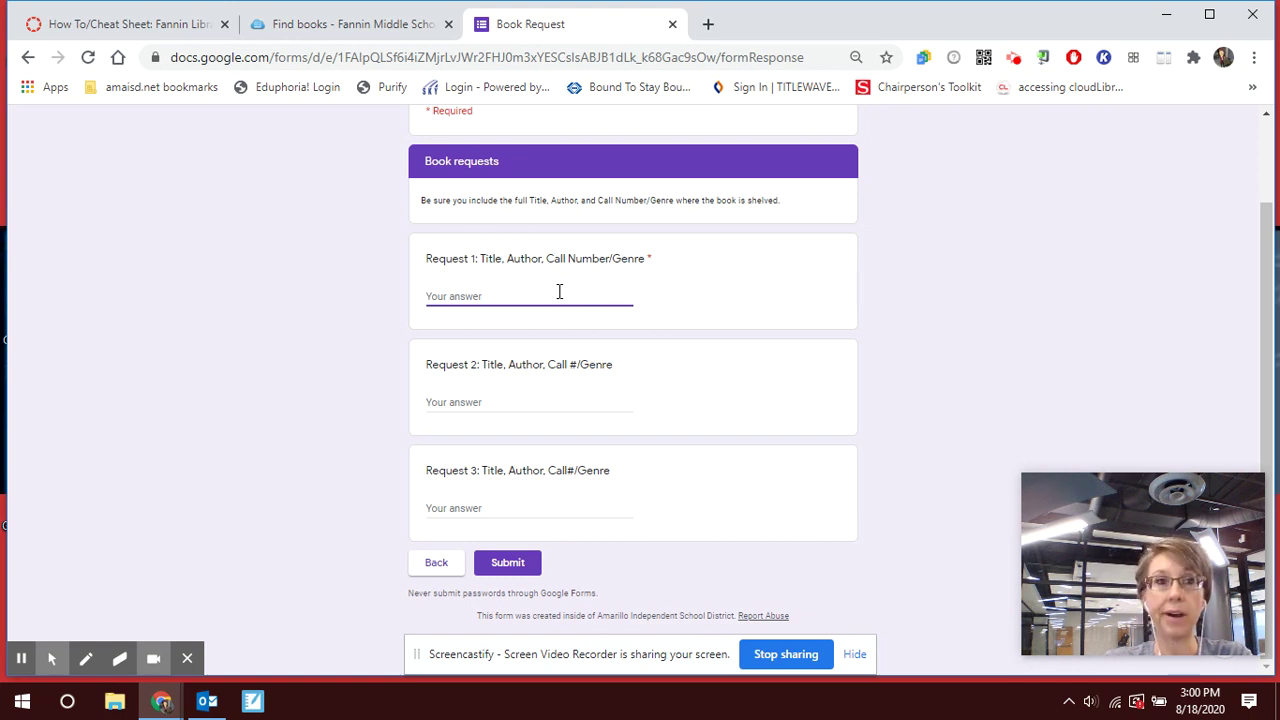
pyautogui.write('The S')
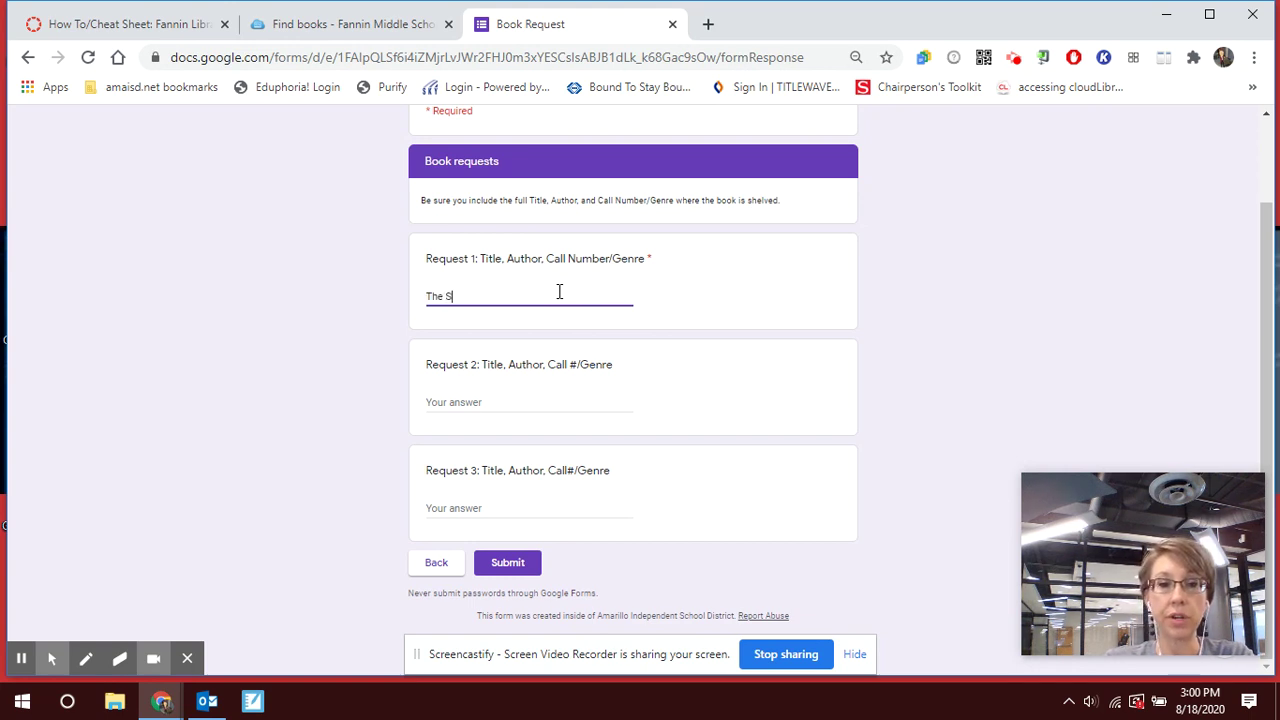
pyautogui.write('creaming Staircase')
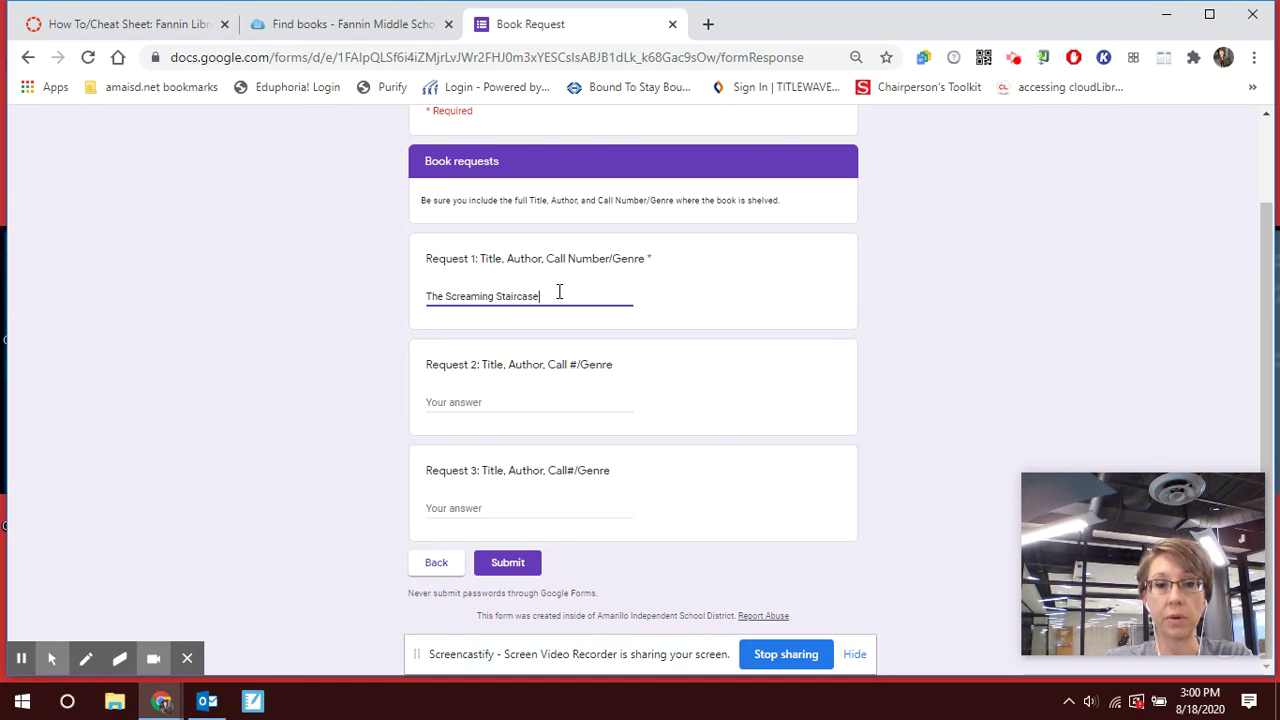
pyautogui.write('.')
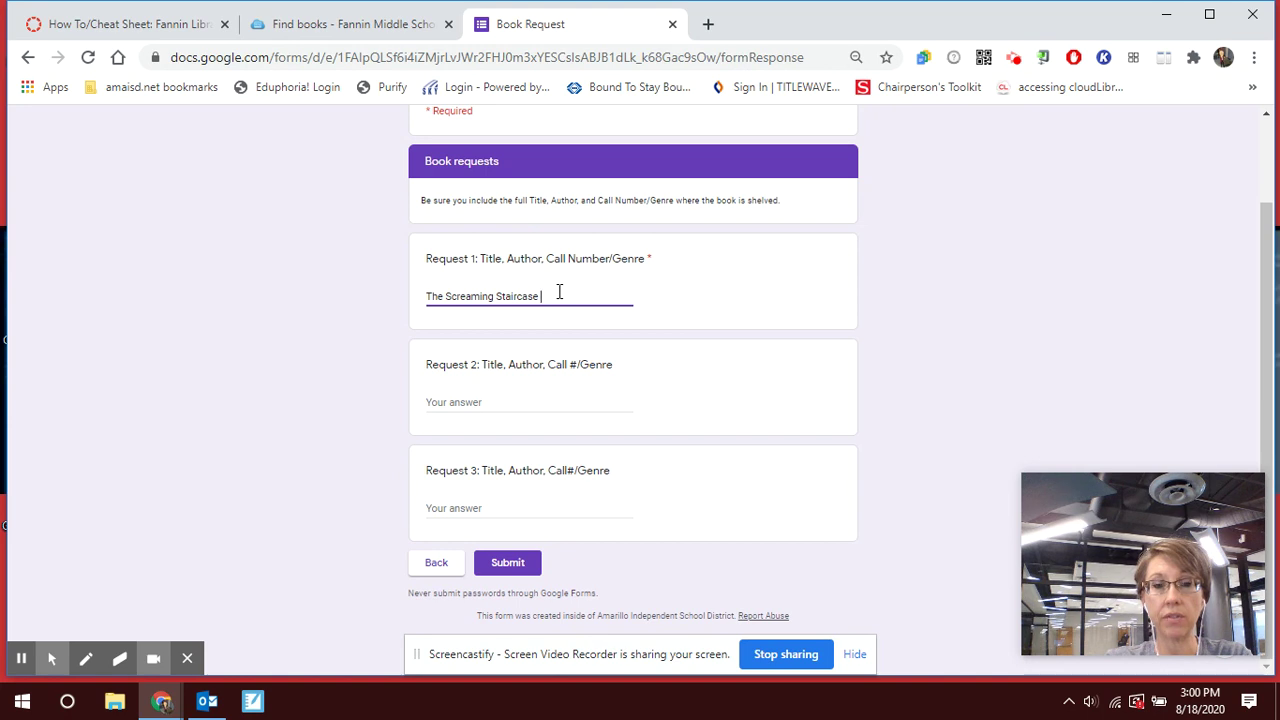
pyautogui.press('BackSpace')
pyautogui.write('Stro')
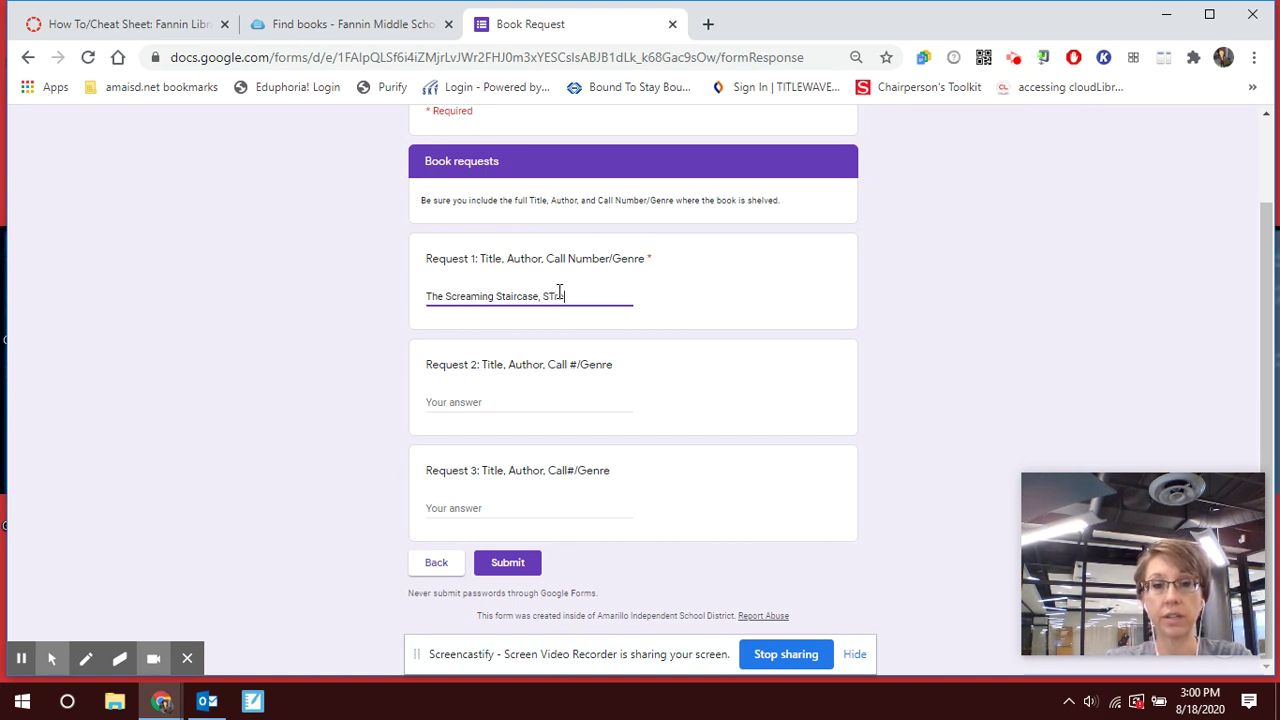
pyautogui.press('BackSpace')
pyautogui.press('BackSpace')
pyautogui.press('BackSpace')
pyautogui.write('Jonathan Stroud, ')
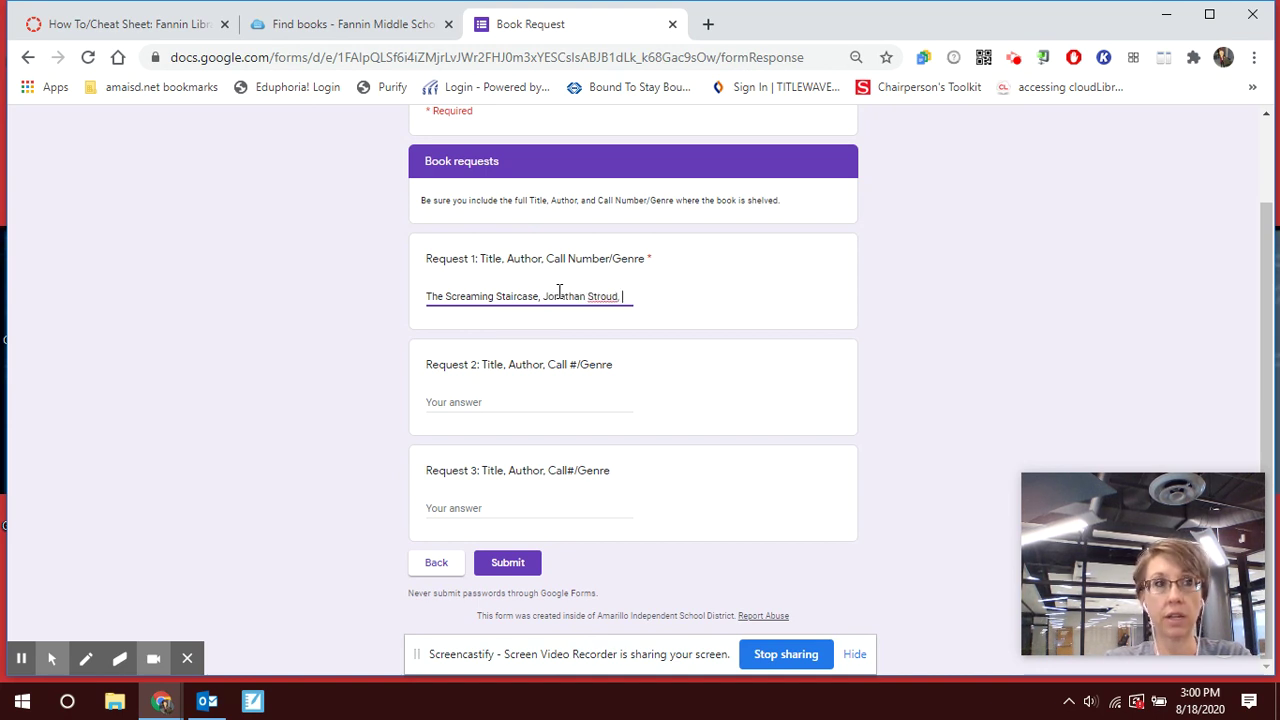
pyautogui.write('Horro')
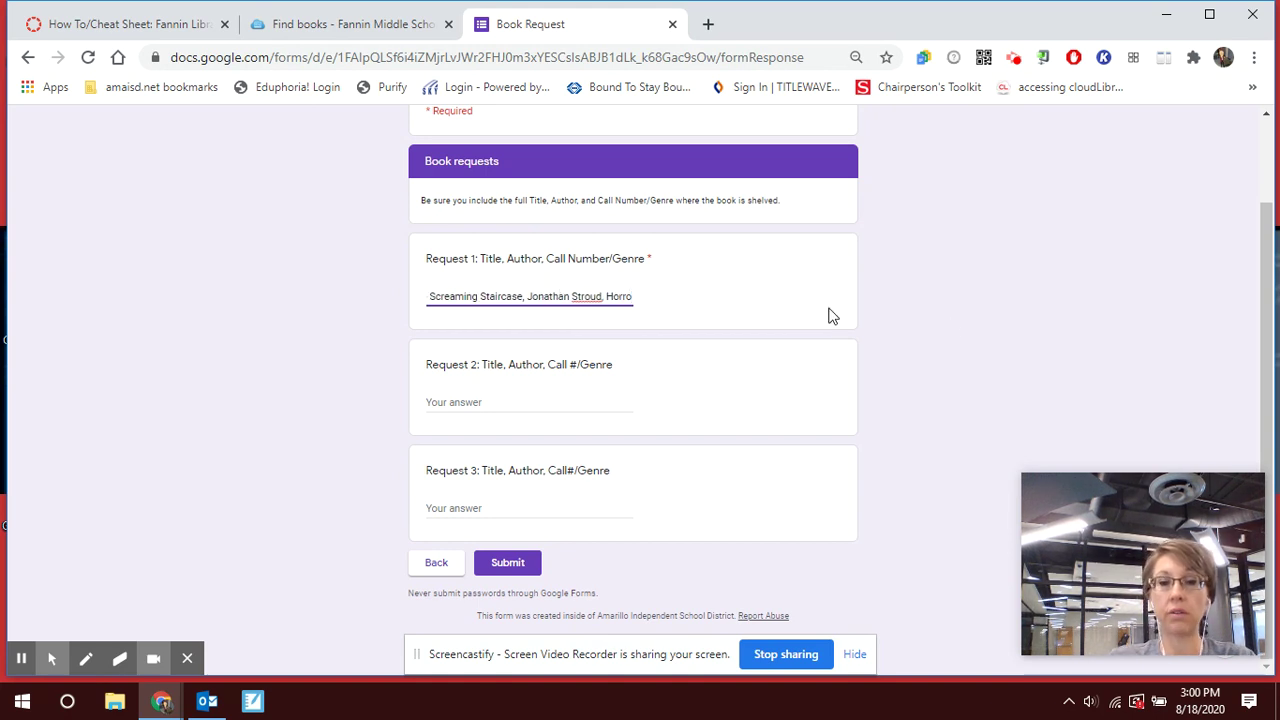
pyautogui.write('r')
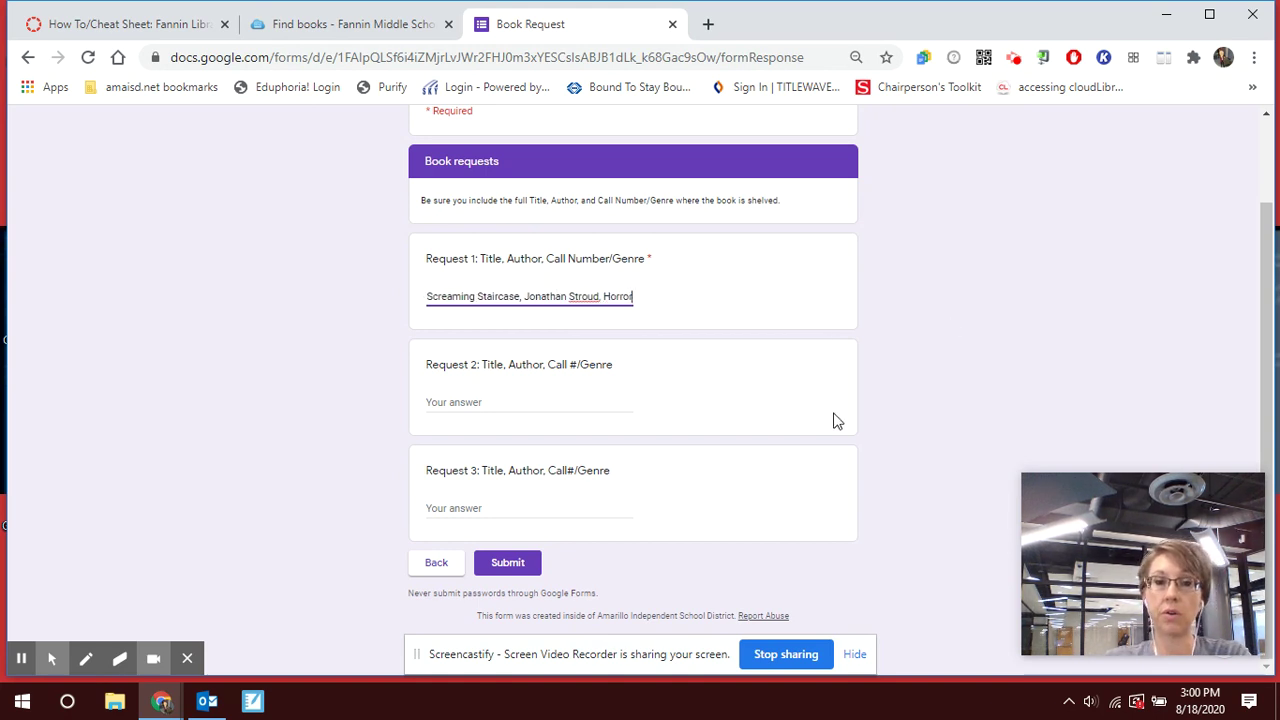
pyautogui.click(490, 566)
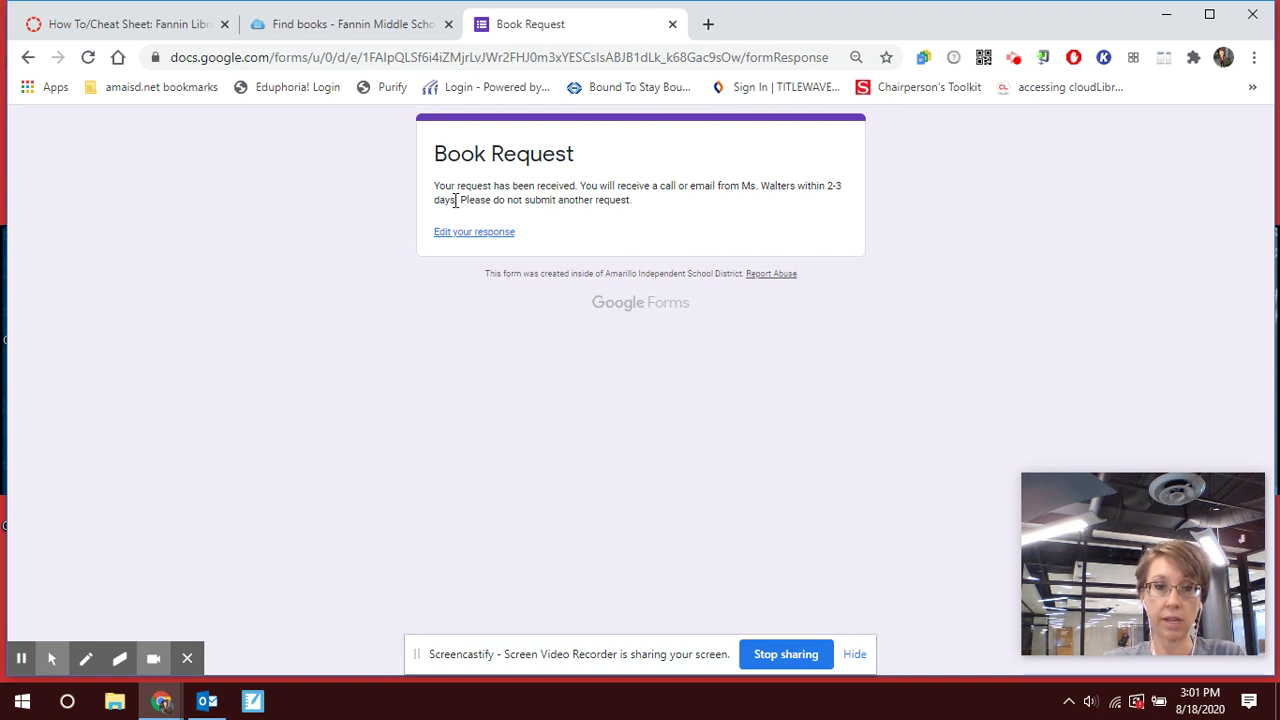
# Highlight the 'Please do not submit another request' note on the confirmation page, then deselect it.
pyautogui.moveTo(458, 200); pyautogui.dragTo(645, 220)
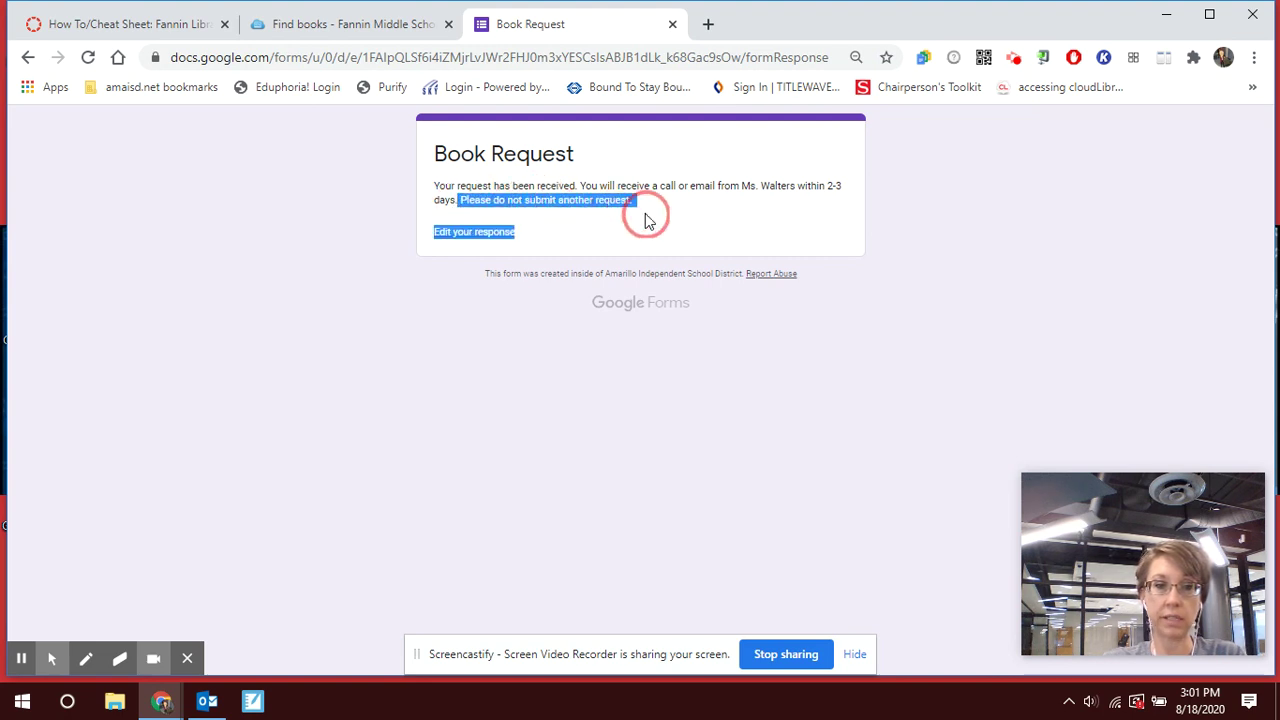
pyautogui.click(955, 230)
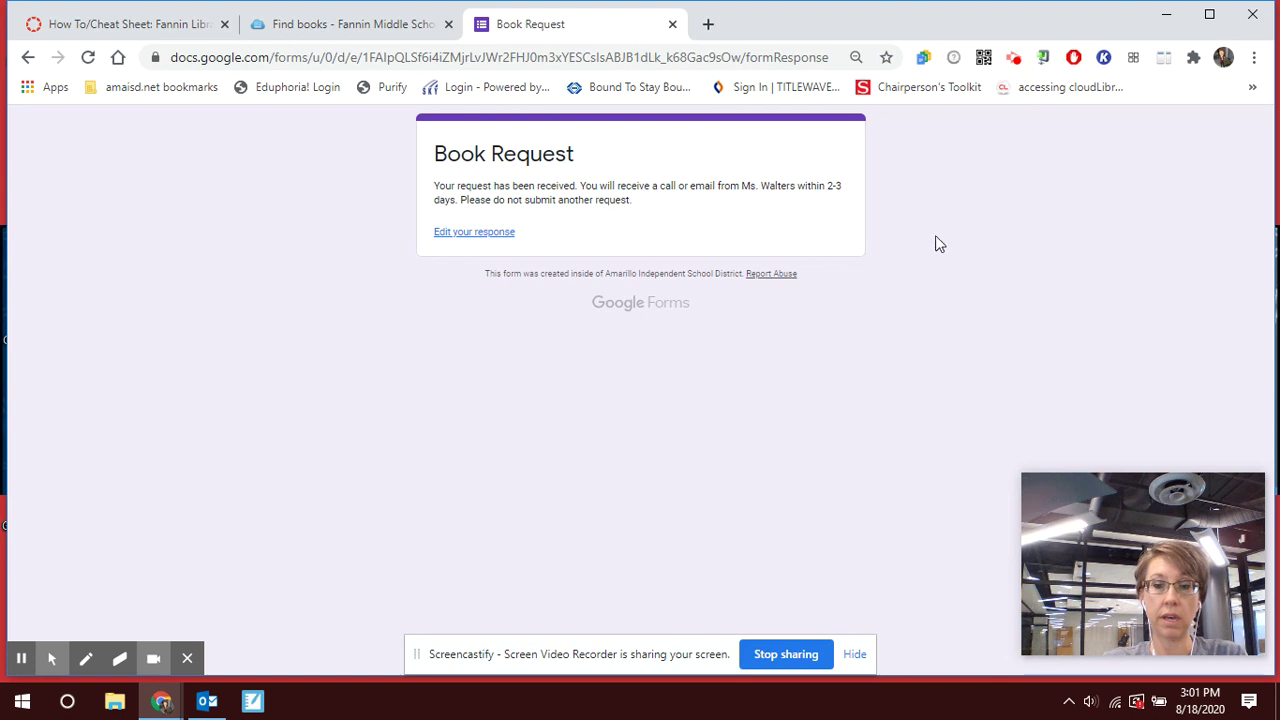